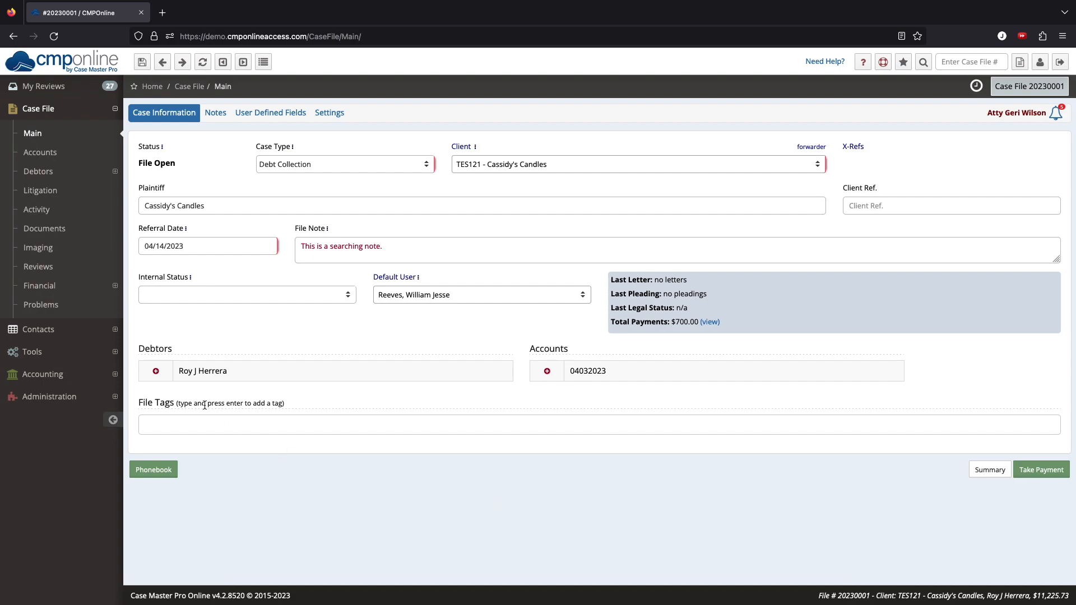
Step: Go to Contacts > Clients, select client JJG001 and open it for editing
click(107, 337)
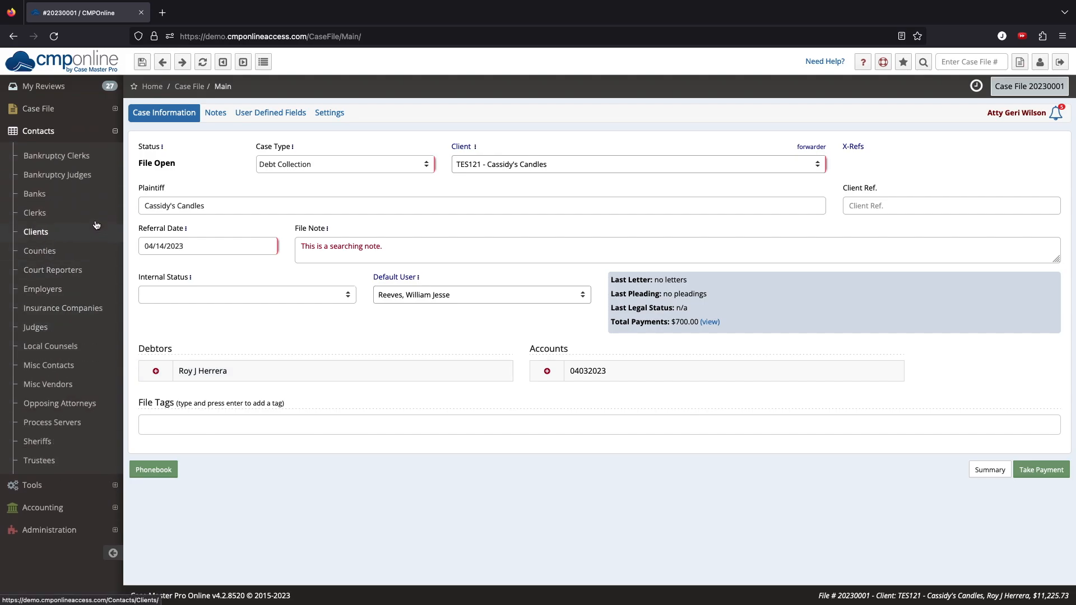
click(95, 229)
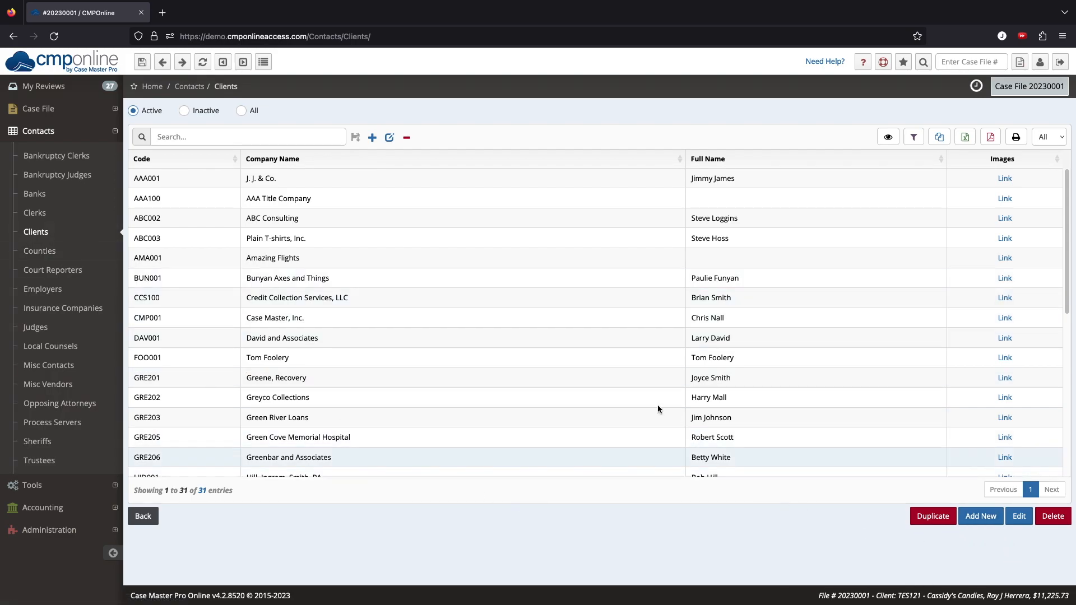
scroll(563, 357, down, 2)
click(549, 384)
click(1020, 517)
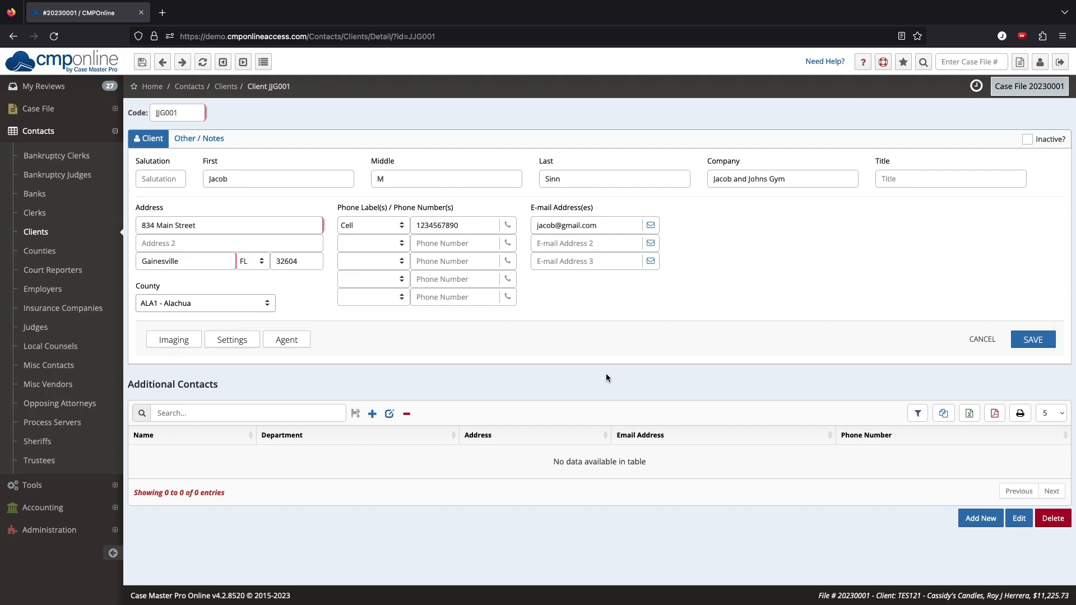
Step: Add and save an additional contact with first name, last name and title 'President'
click(979, 521)
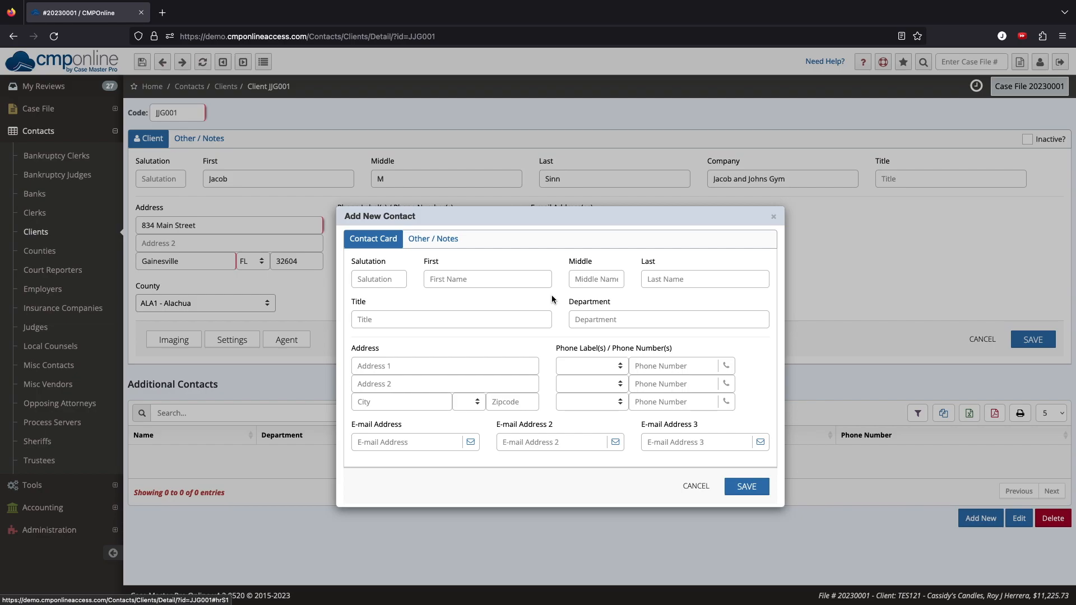
click(458, 280)
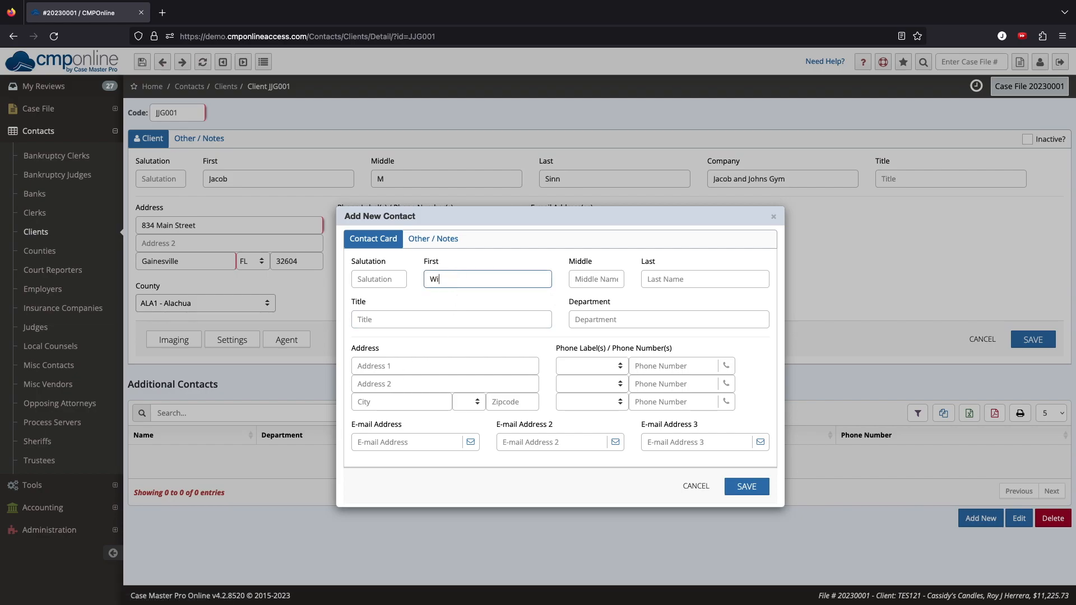
key(Tab)
key(Tab)
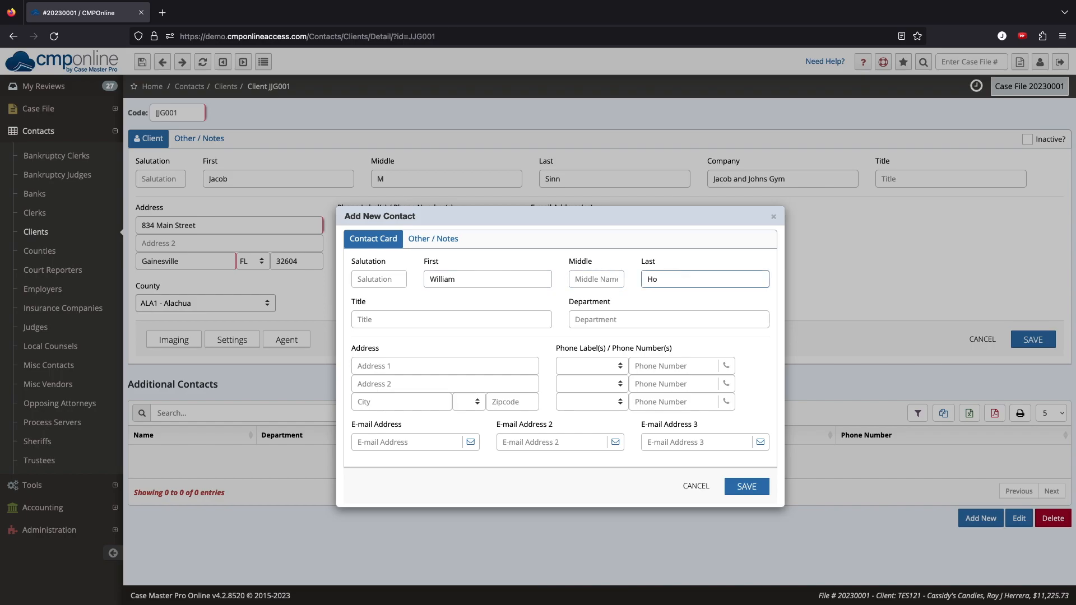
key(Tab)
text(President)
key(Tab)
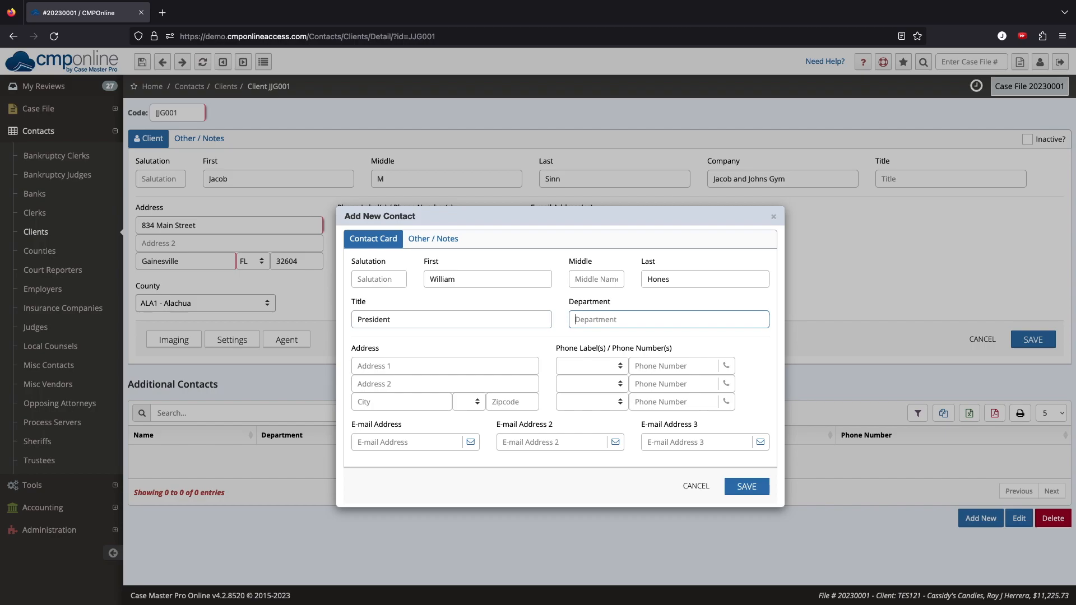
click(750, 489)
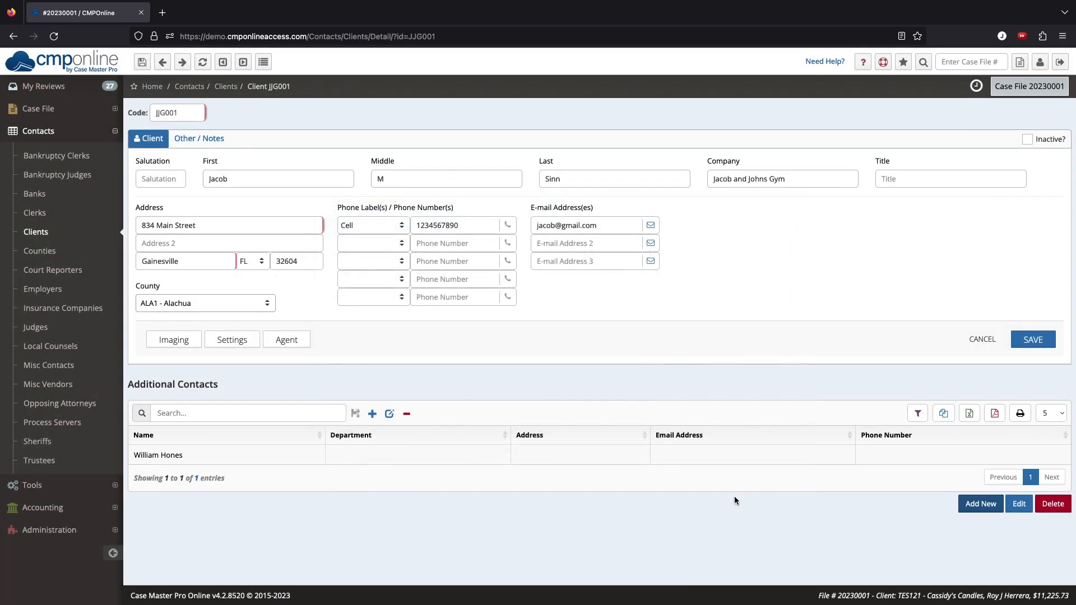
click(411, 455)
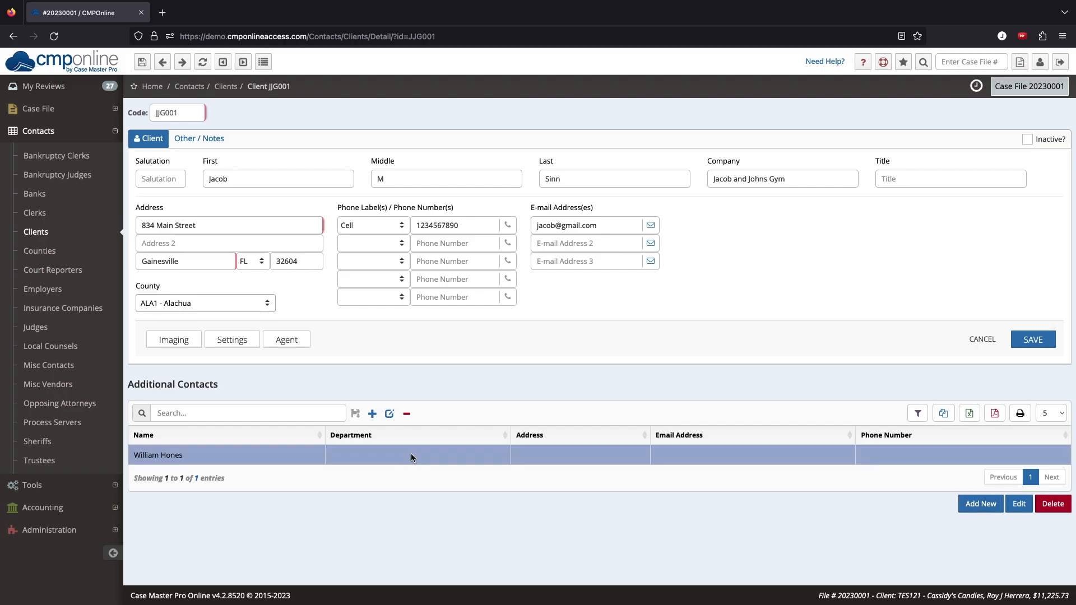
click(191, 345)
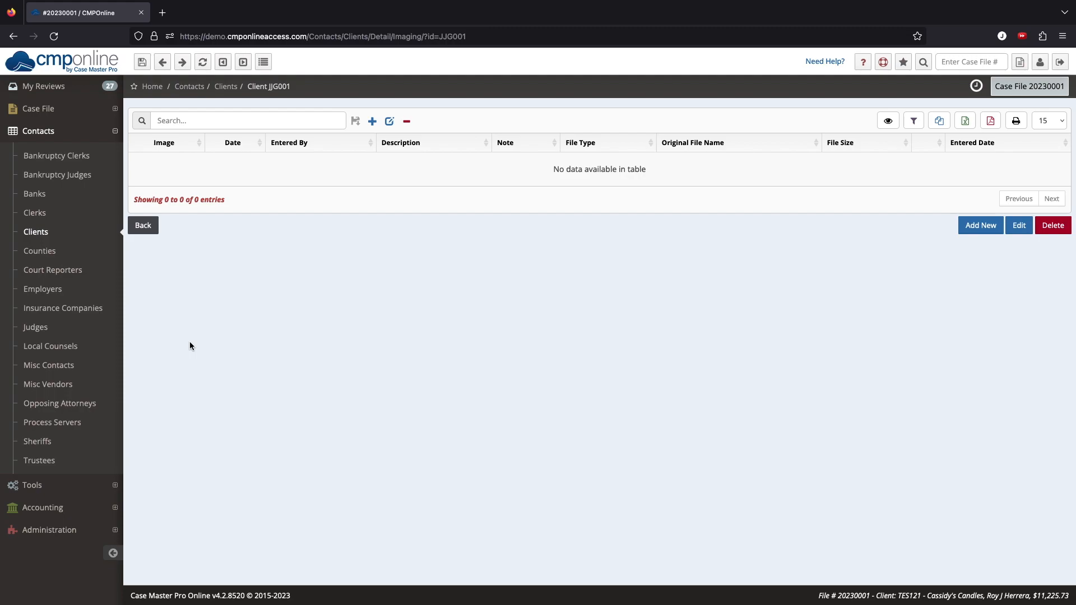
click(144, 226)
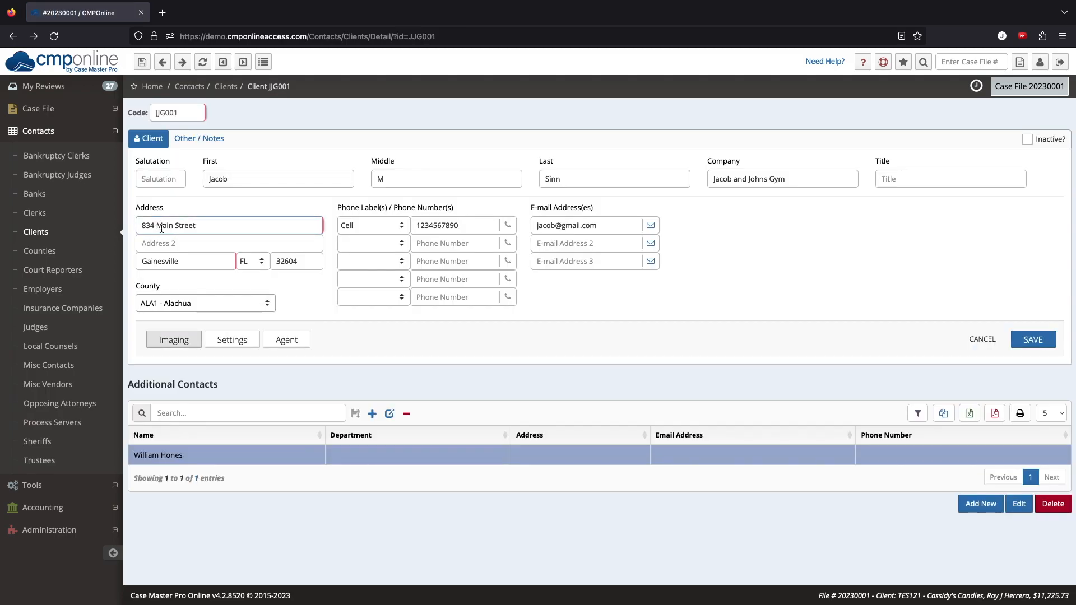
Step: Check the client's empty agent record, cancel out, and bring up the client's Settings
click(279, 343)
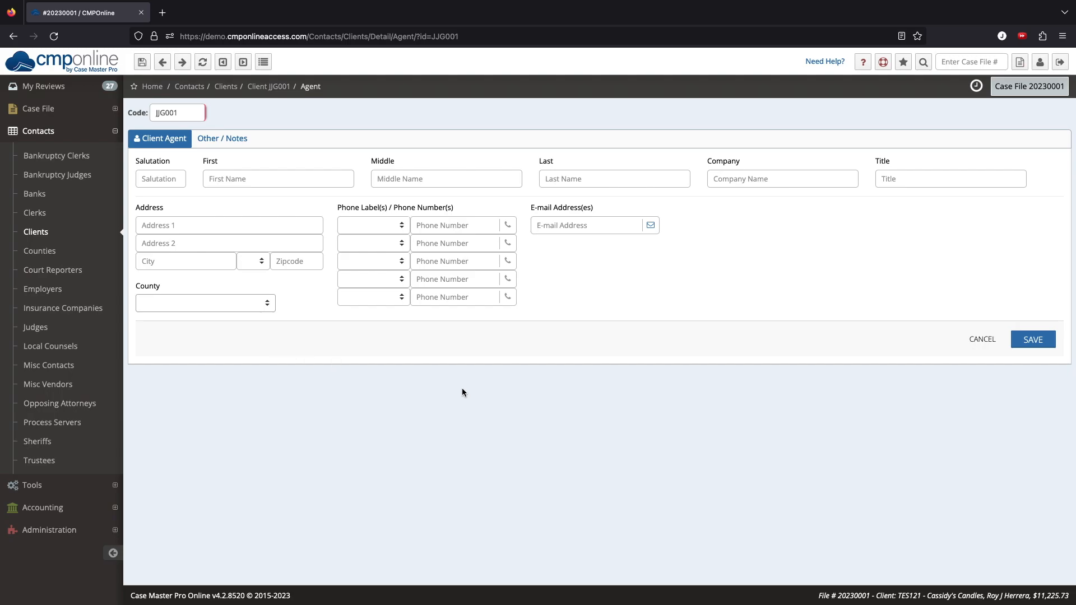
click(981, 339)
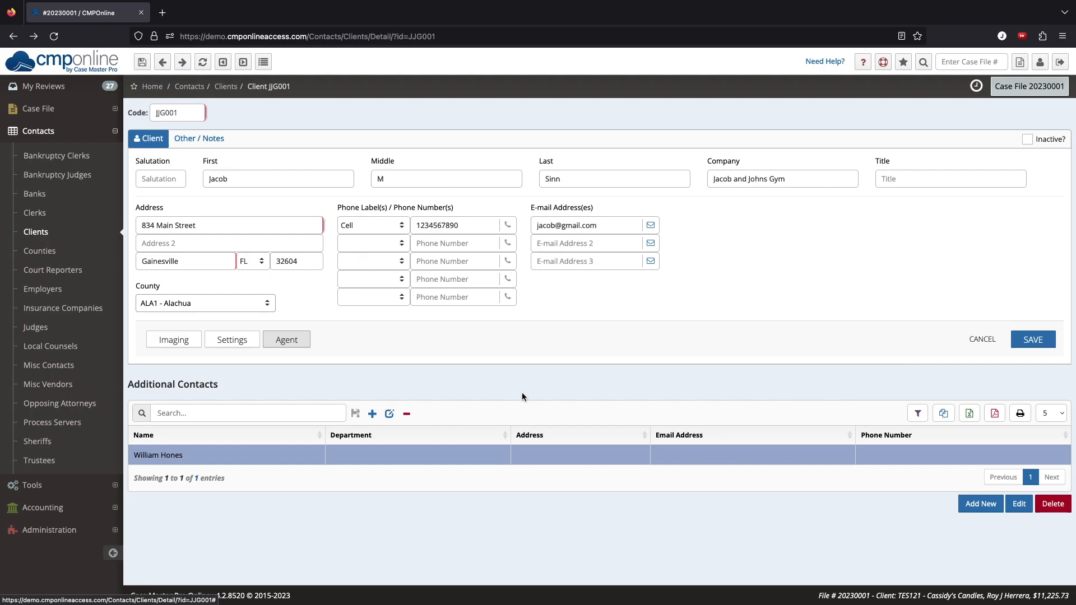
click(229, 339)
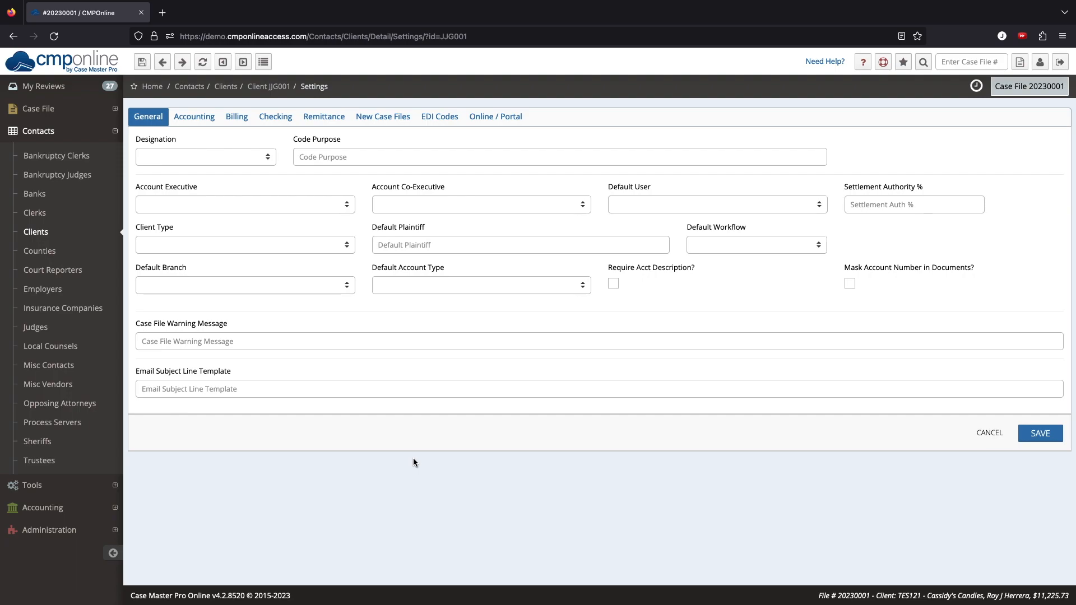
Step: Choose Client as the designation on the General settings tab
mouse_move(239, 163)
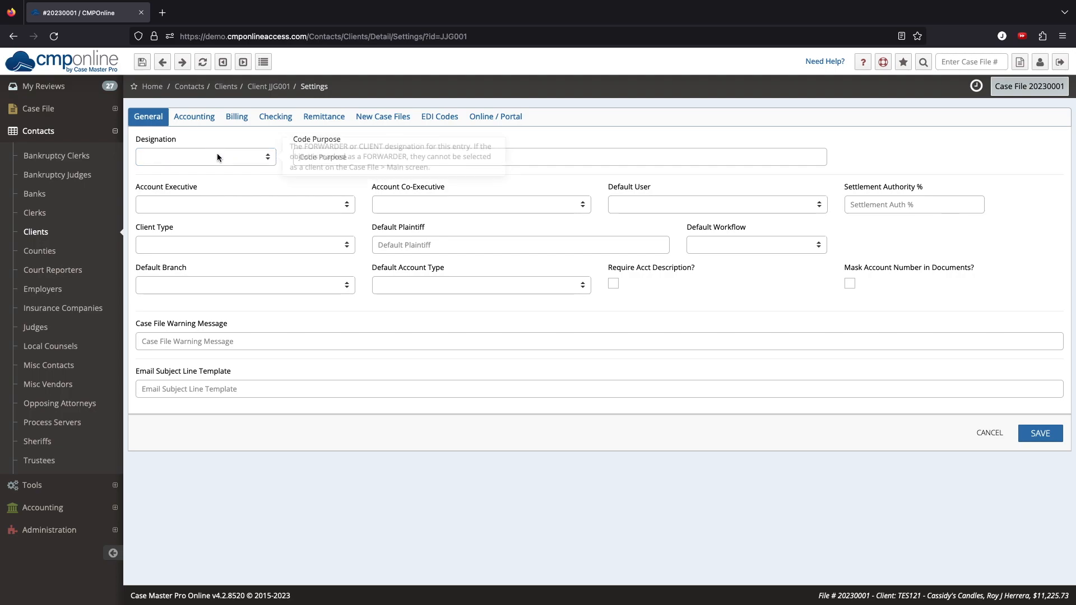
click(217, 154)
click(218, 164)
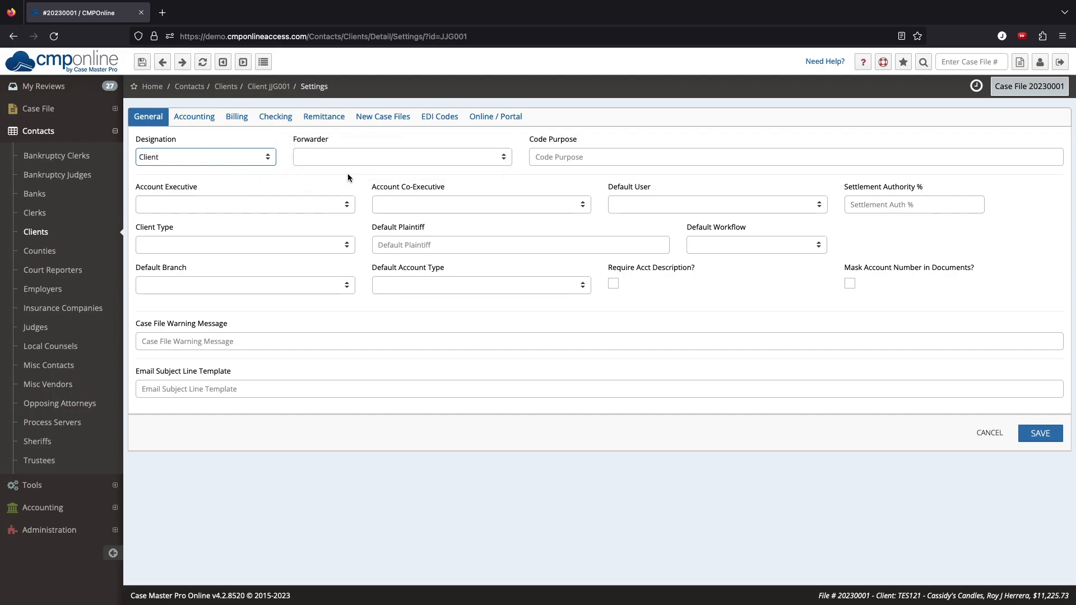
mouse_move(355, 162)
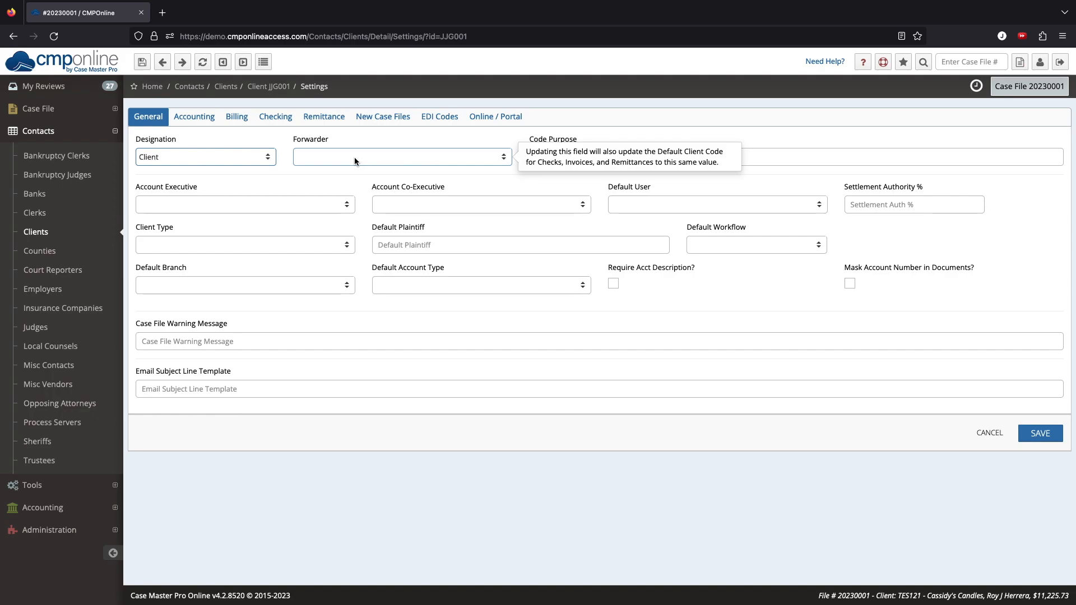
click(579, 155)
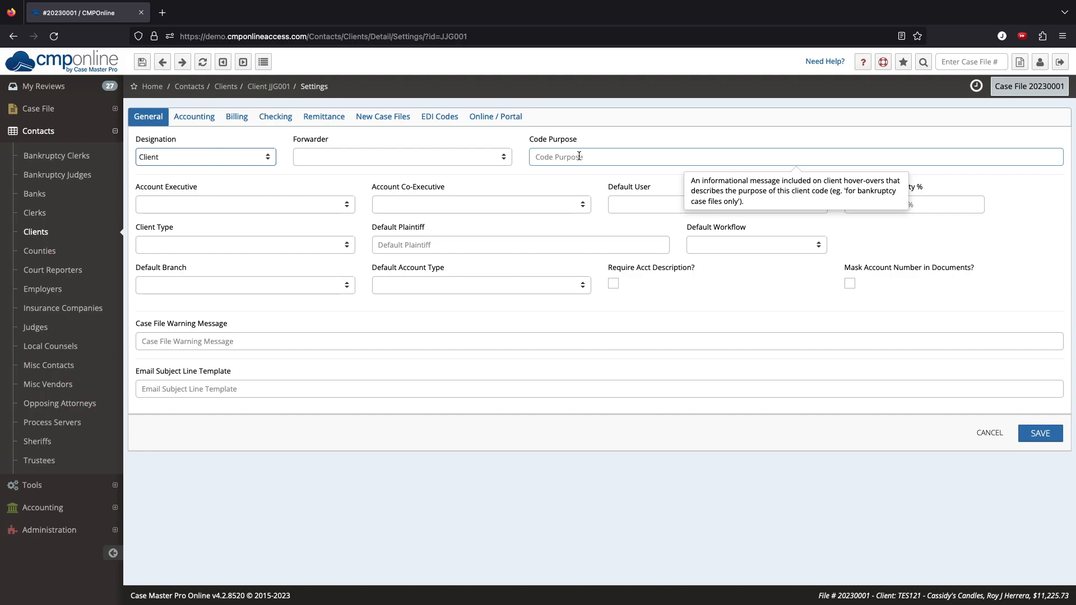
Step: Pick a default user, set default branch Financial and client type a Florida Corporation, then save
click(619, 204)
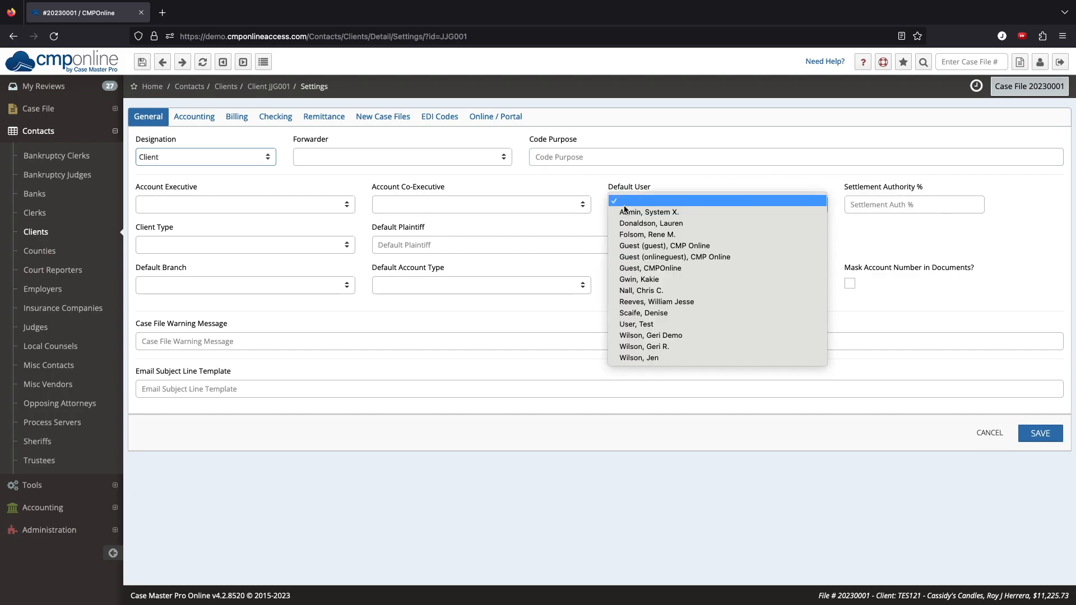
click(645, 302)
click(341, 286)
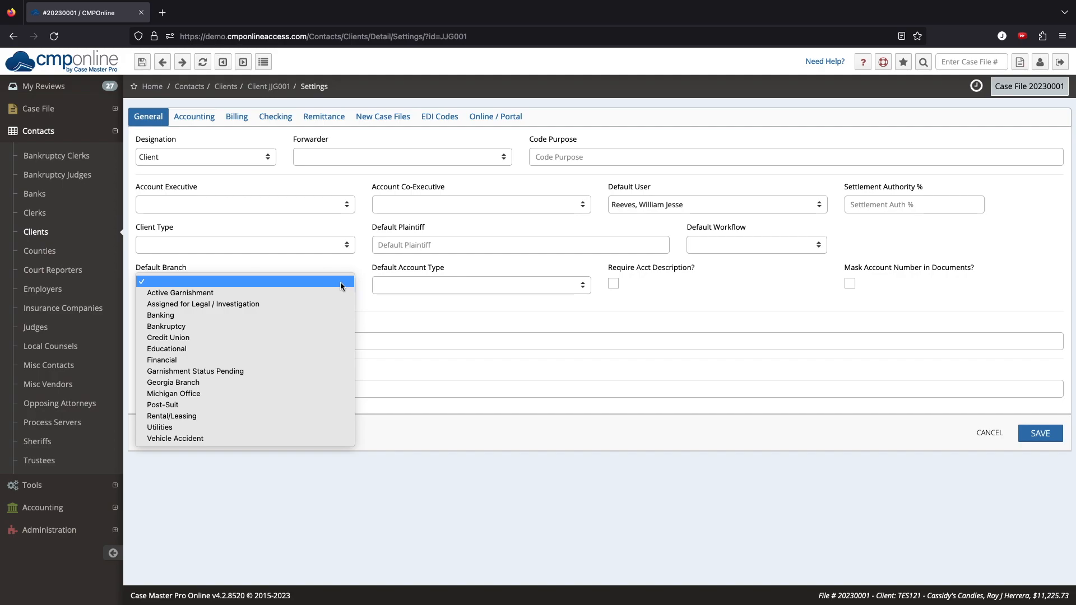
click(279, 362)
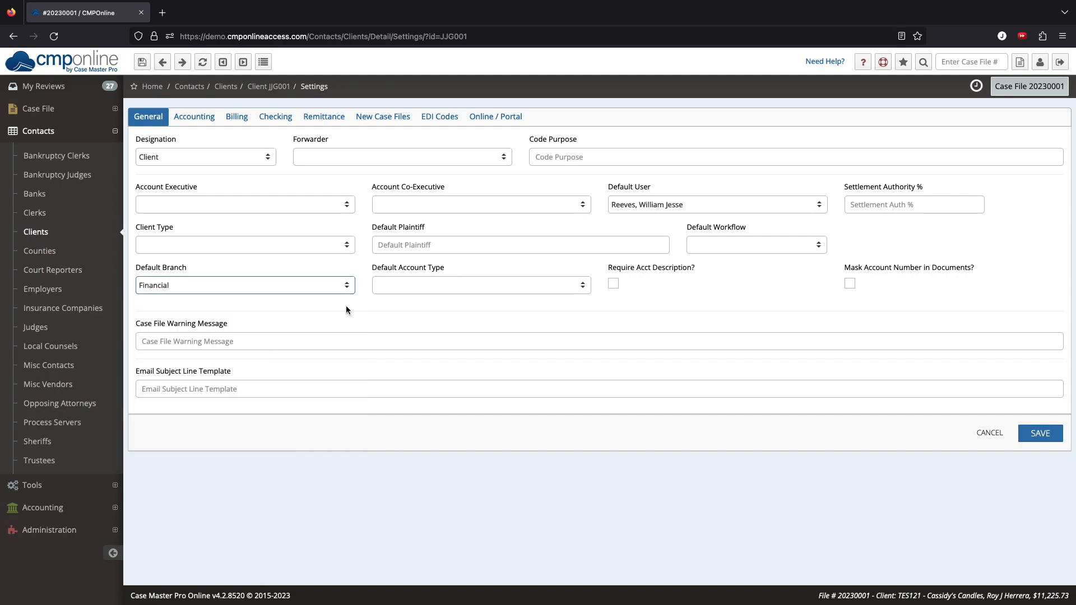
click(344, 250)
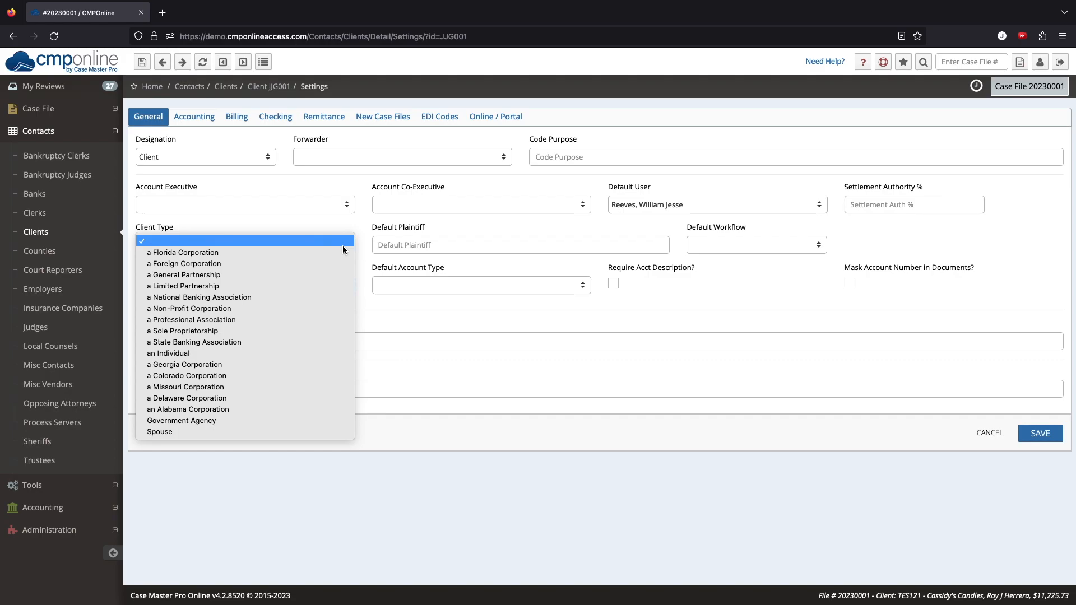
click(227, 253)
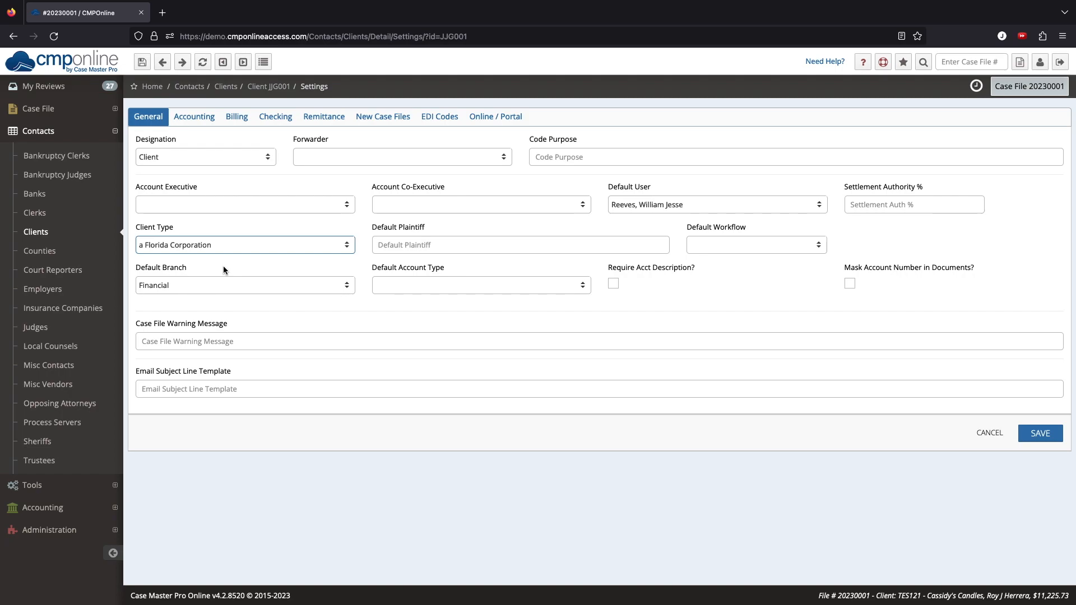
mouse_move(214, 341)
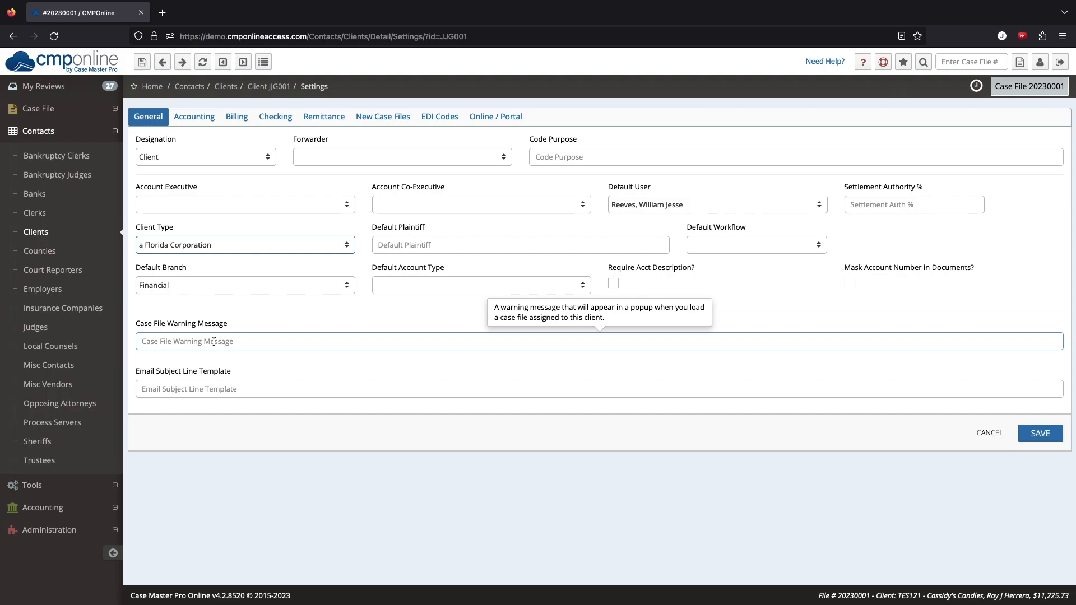
mouse_move(209, 389)
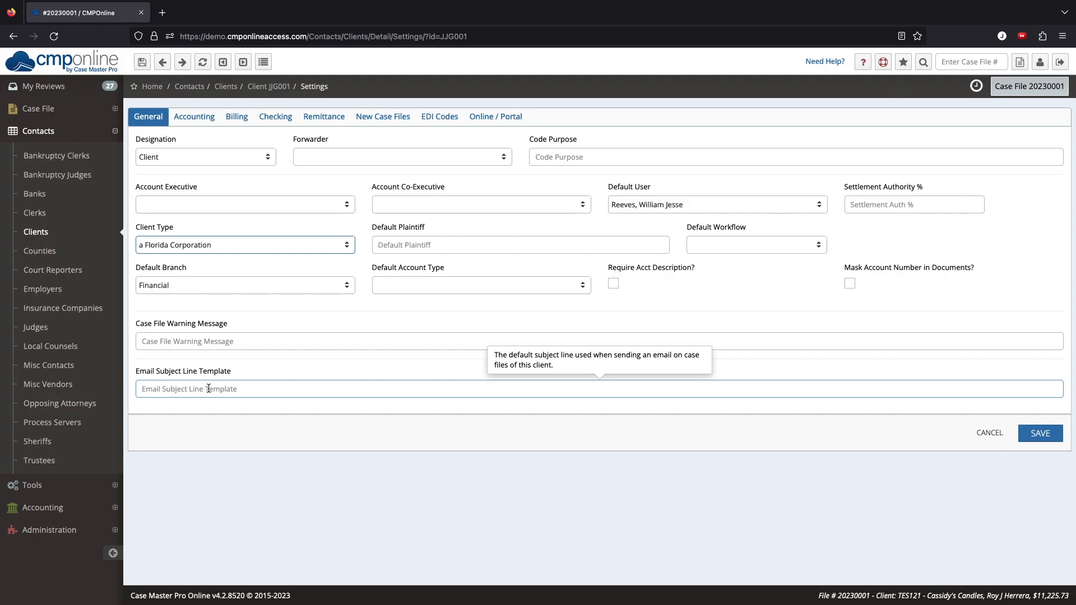
click(1034, 436)
Step: Confirm the saved changes, then reopen the client's settings on the Accounting tab
click(786, 301)
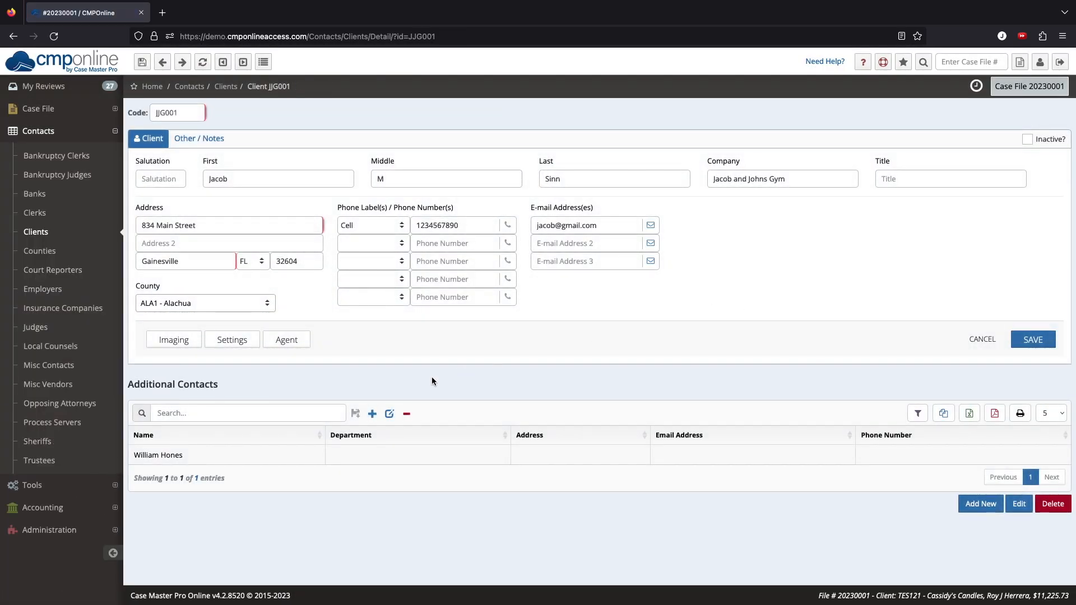
click(218, 338)
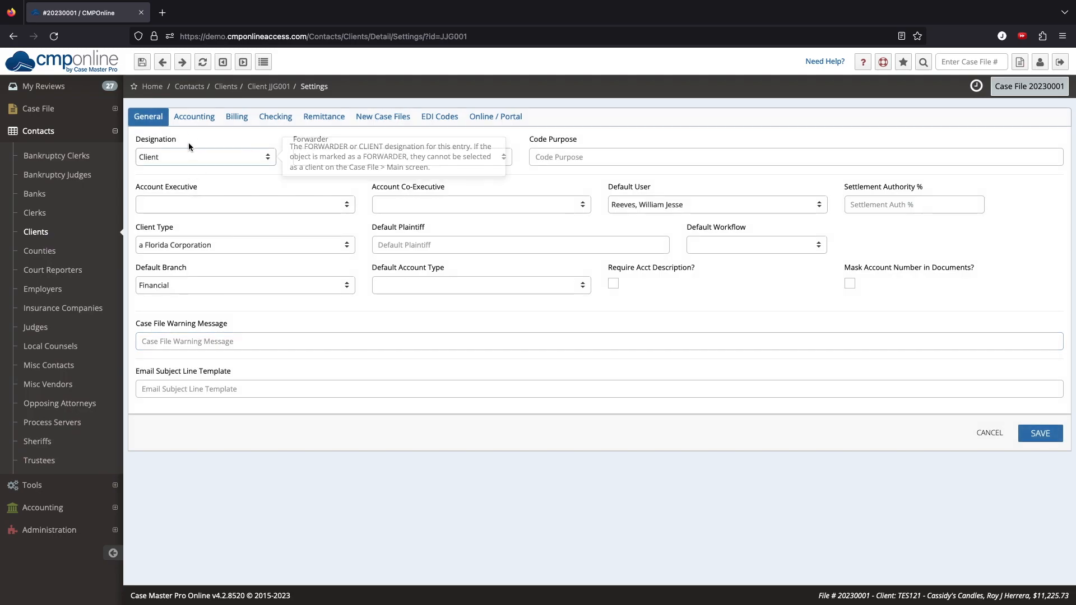
click(191, 120)
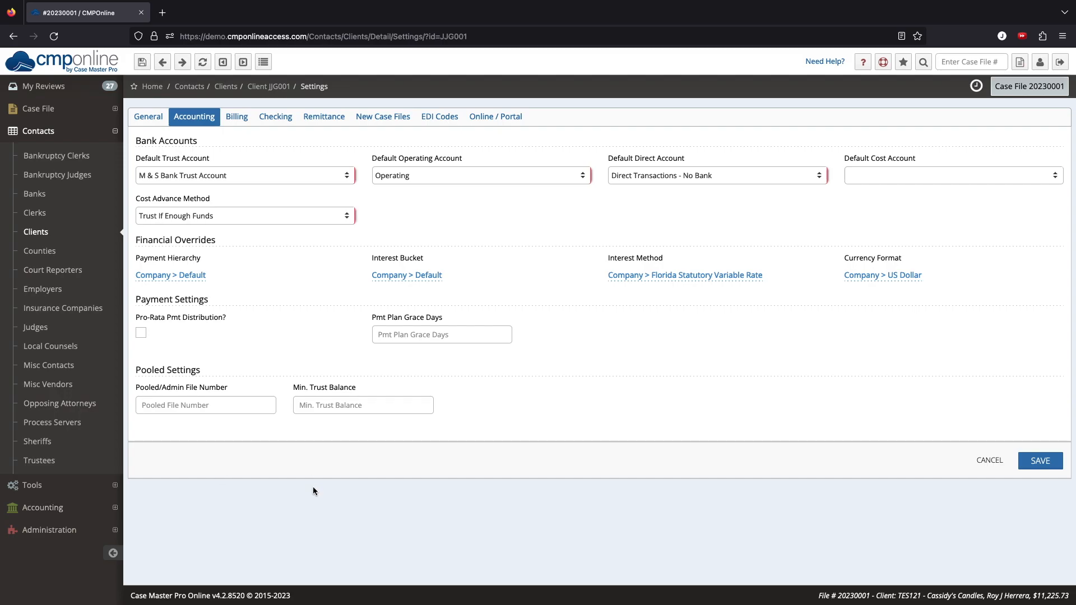
Step: Override the Payment Hierarchy 'Company > Default' with the Default hierarchy
click(174, 277)
click(174, 276)
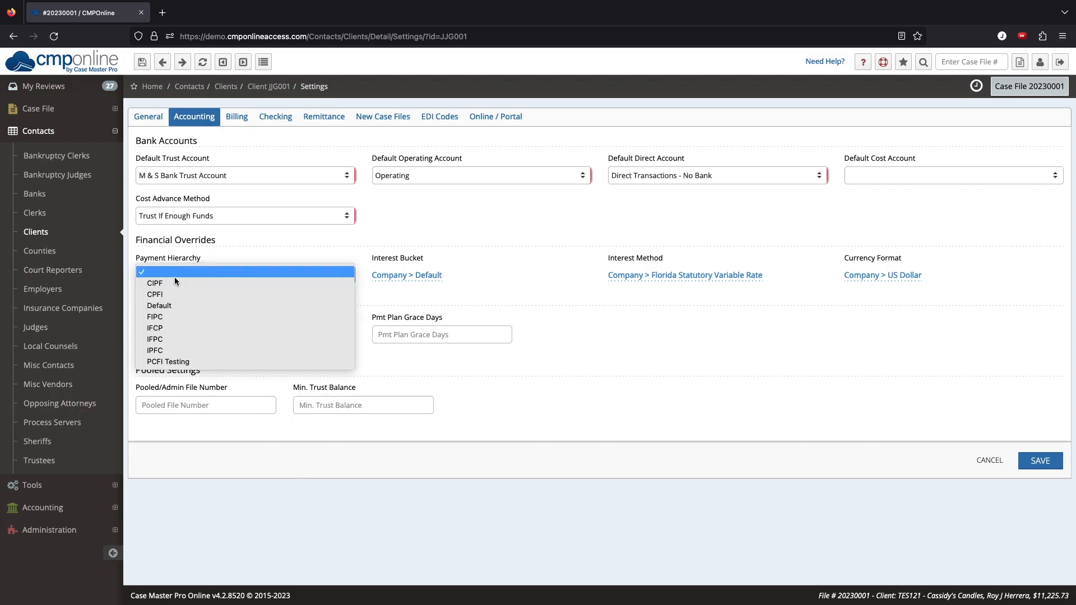
click(173, 304)
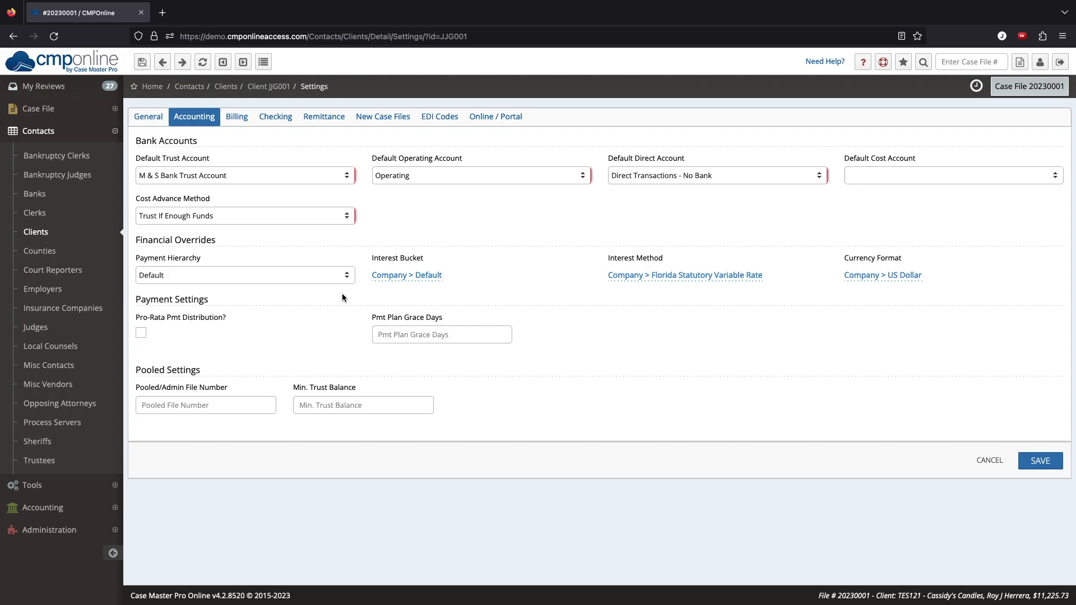
Step: On the Billing tab, add a bill rate of 150 for the selected staff user
click(235, 117)
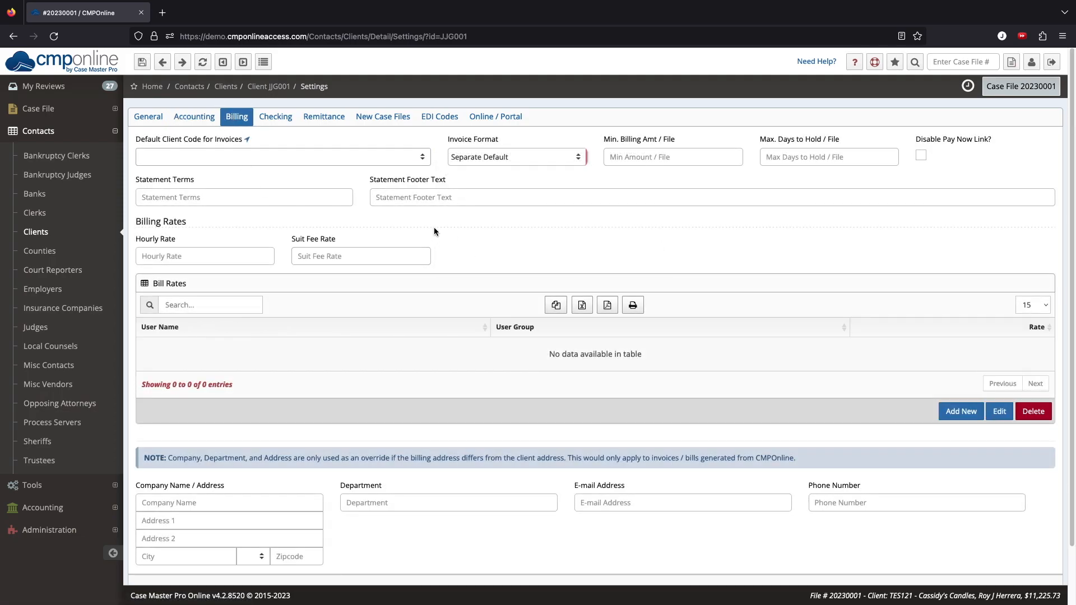
mouse_move(371, 155)
mouse_move(255, 251)
mouse_move(375, 256)
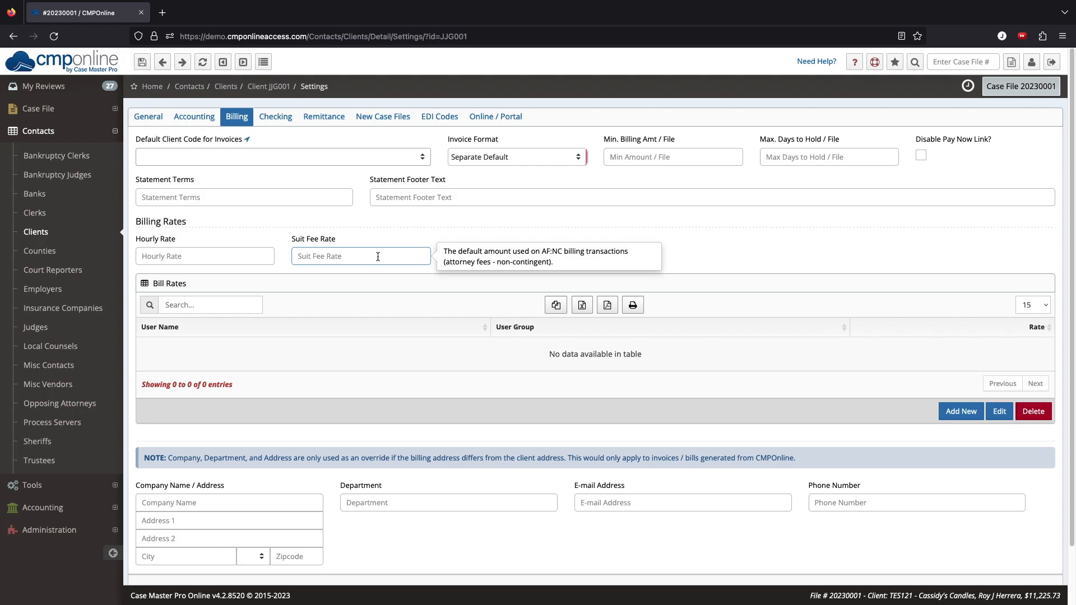
click(954, 412)
click(548, 329)
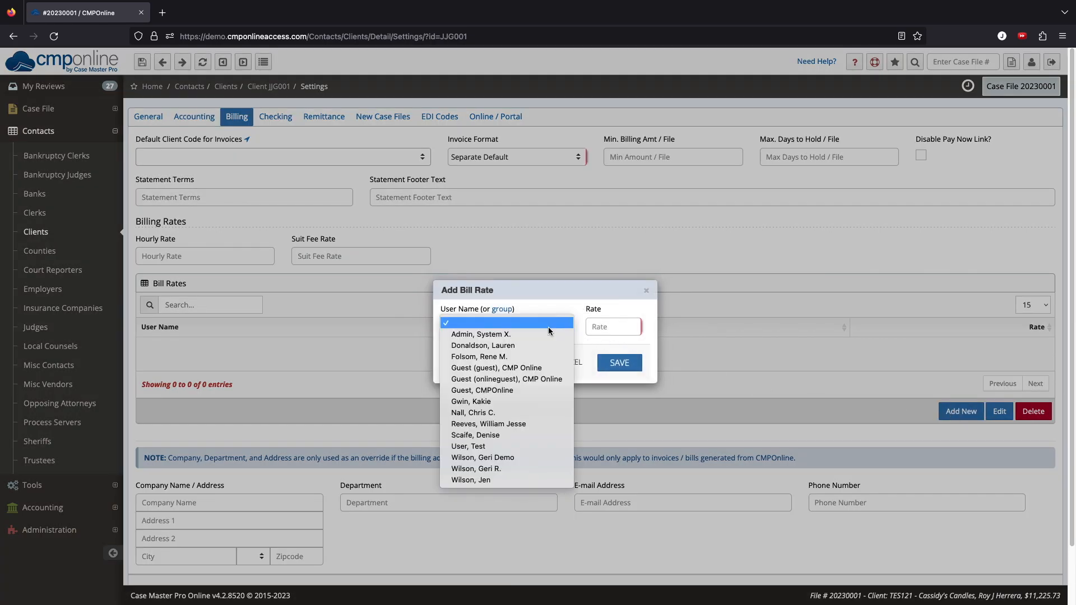
click(535, 423)
click(608, 333)
text(150)
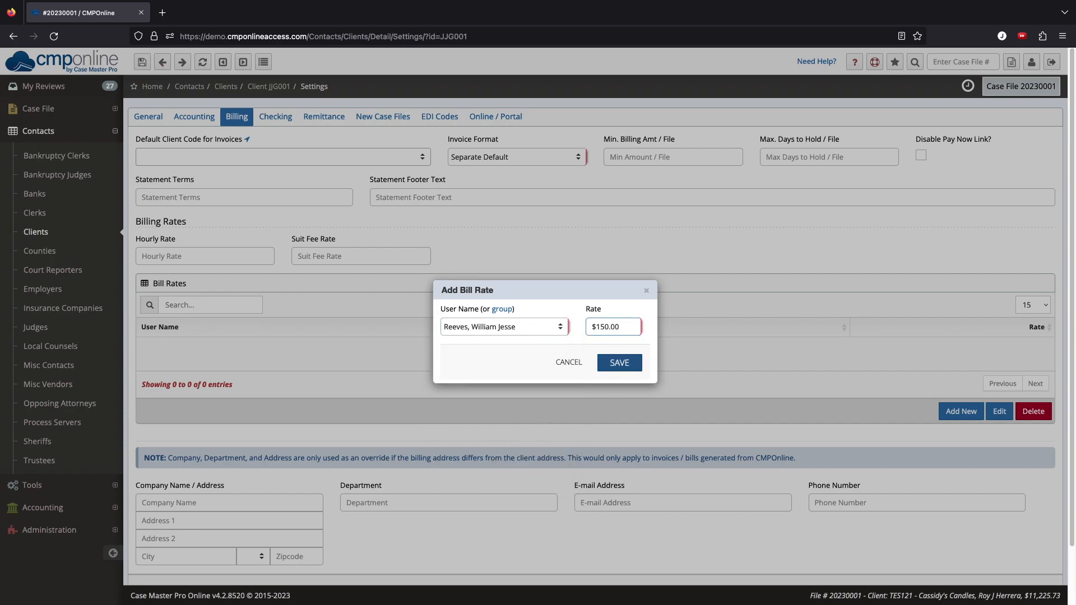
click(620, 363)
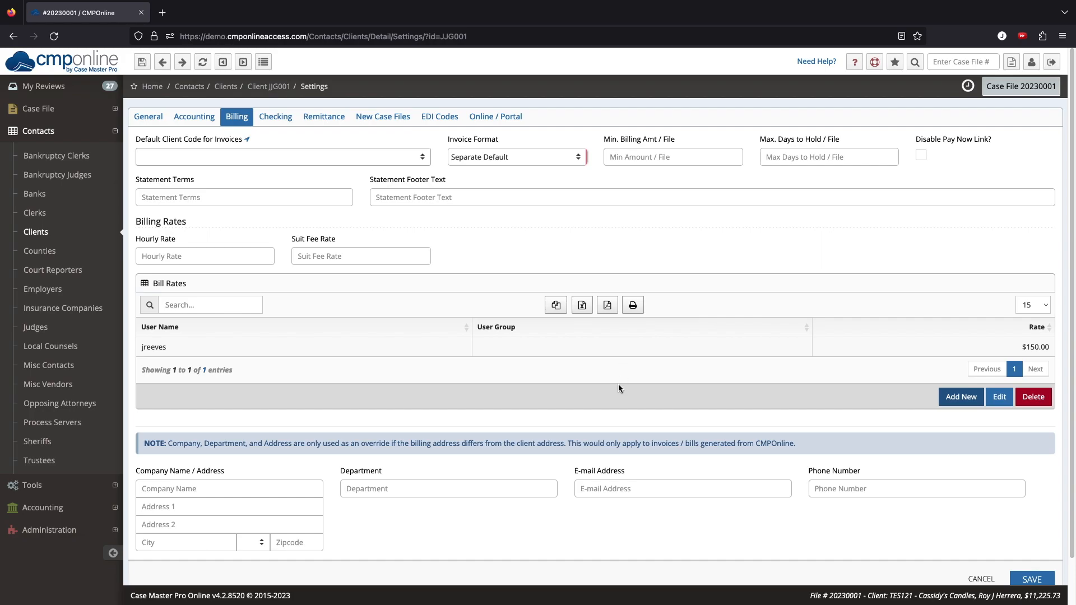
Step: On the Checking tab, enter the client's company name, street address and zipcode
click(277, 118)
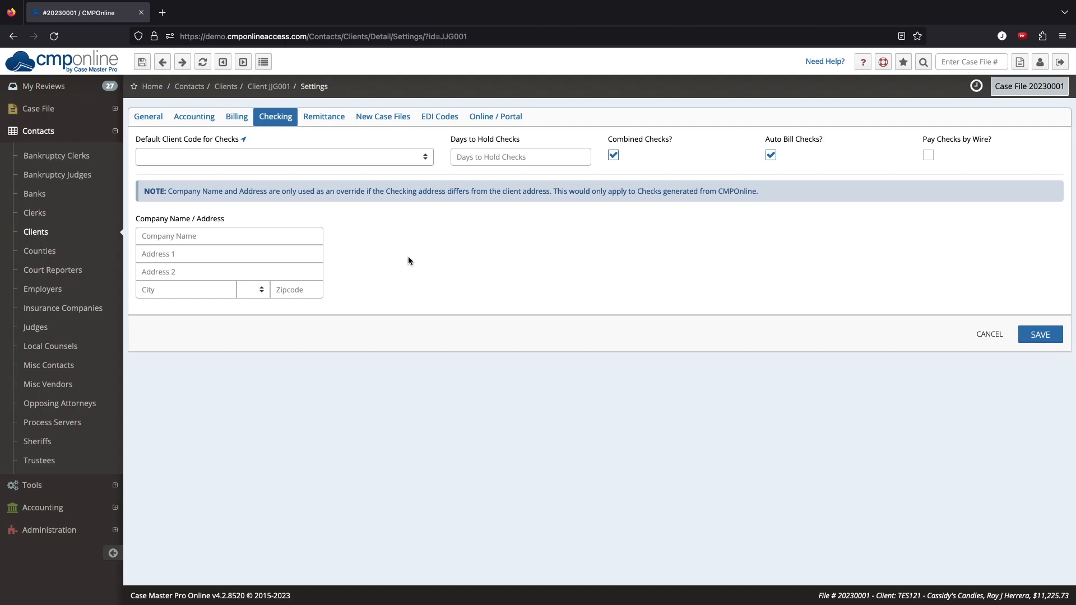
click(288, 238)
text(Jacob and Johns Gym)
key(Tab)
key(Tab)
key(Tab)
text(33068)
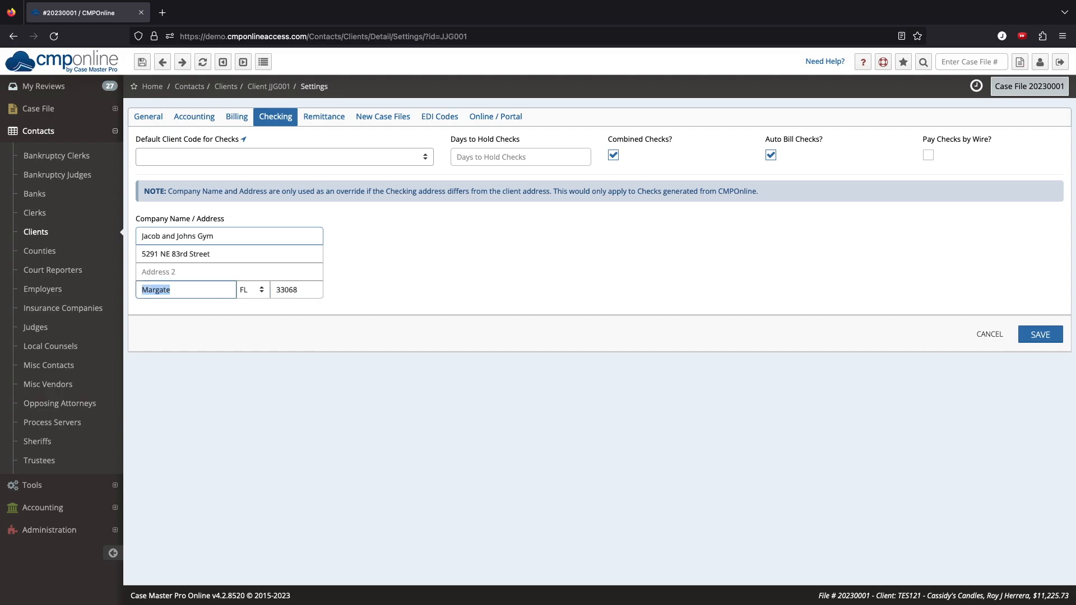
click(324, 117)
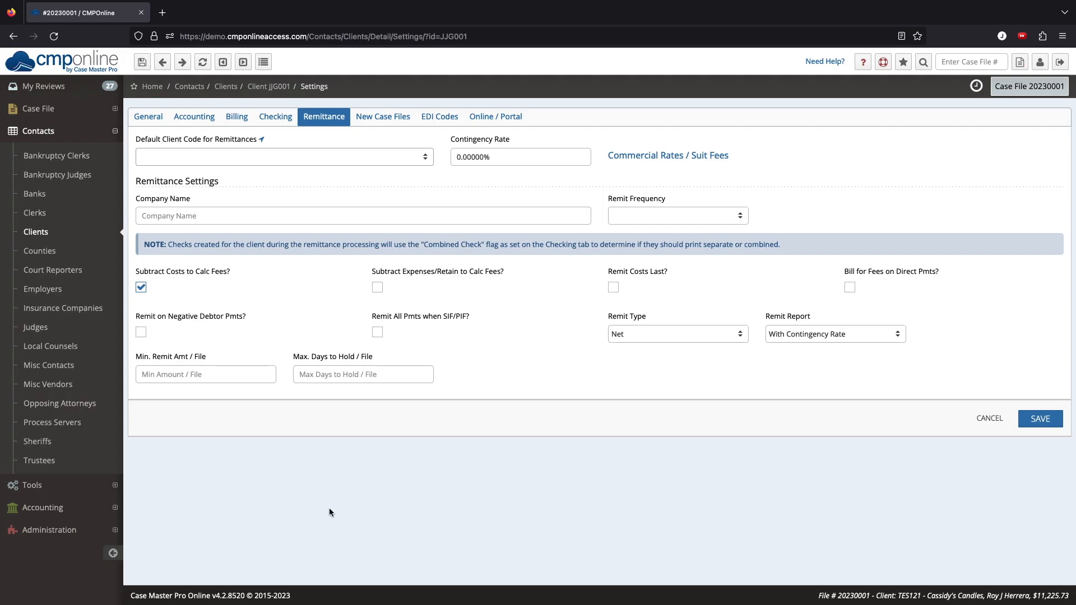
Step: Replace the 0.00000% contingency rate with 10% in the Remittance settings
mouse_move(494, 156)
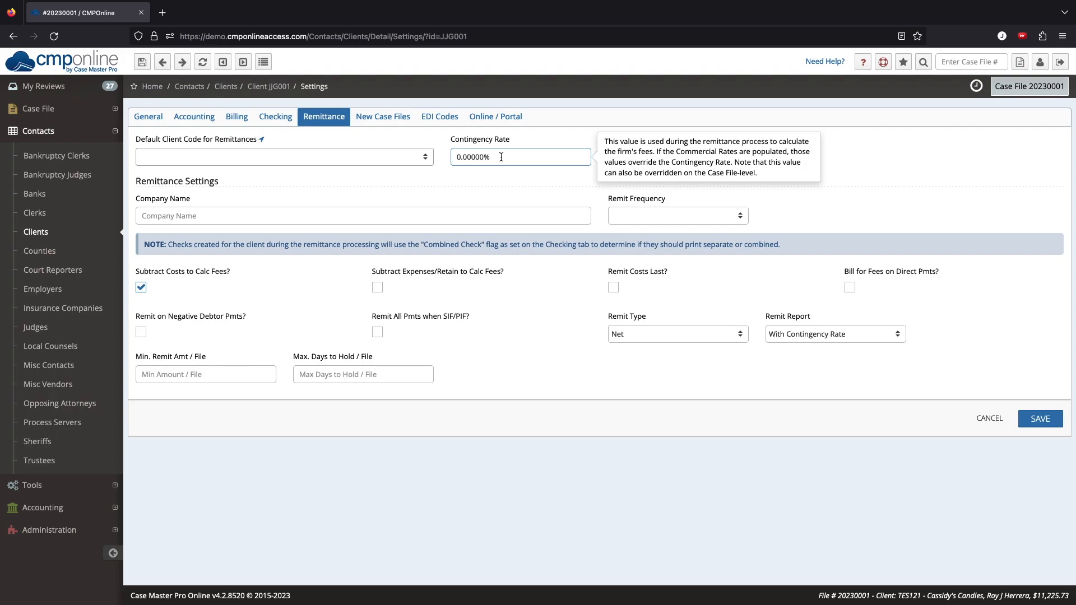
drag(568, 152, 424, 144)
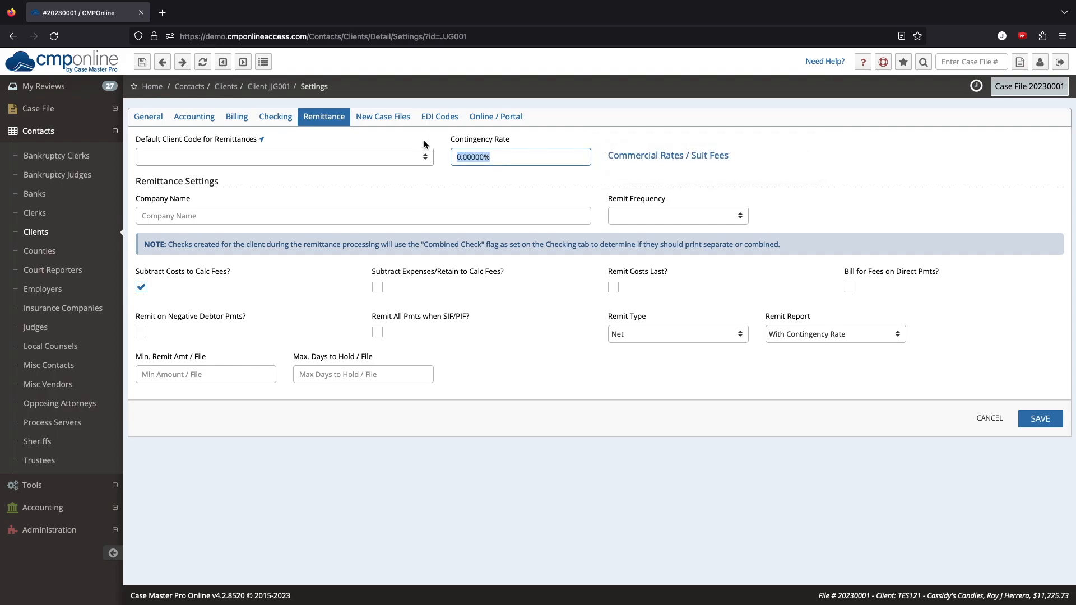
text(10)
key(Tab)
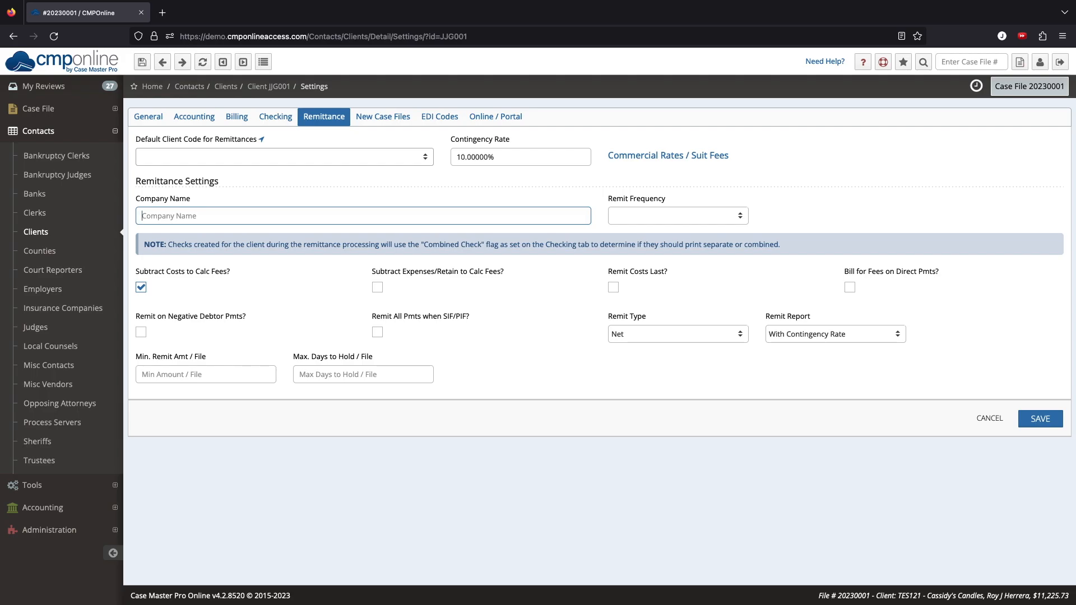
click(682, 156)
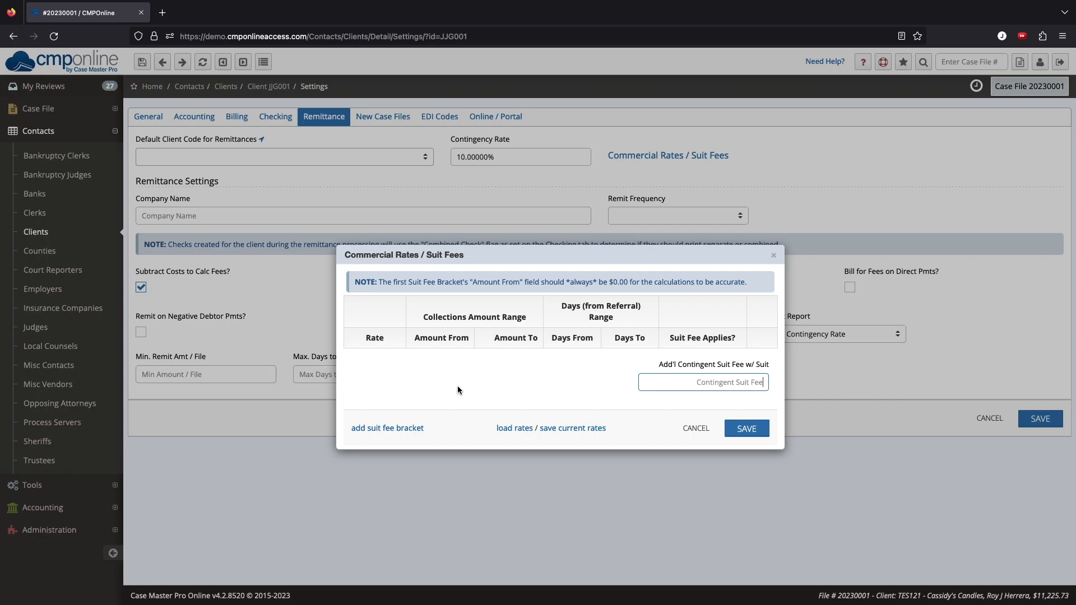
Step: Load the saved Test Rates brackets (5%, 4%, 3% up to $299.99) and save them
click(511, 433)
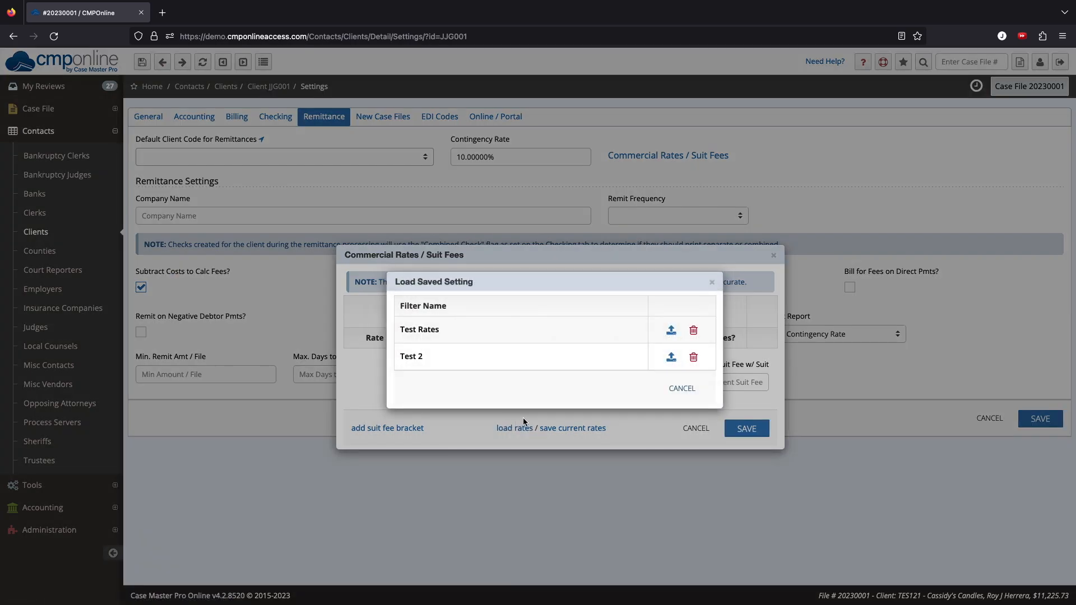
click(671, 331)
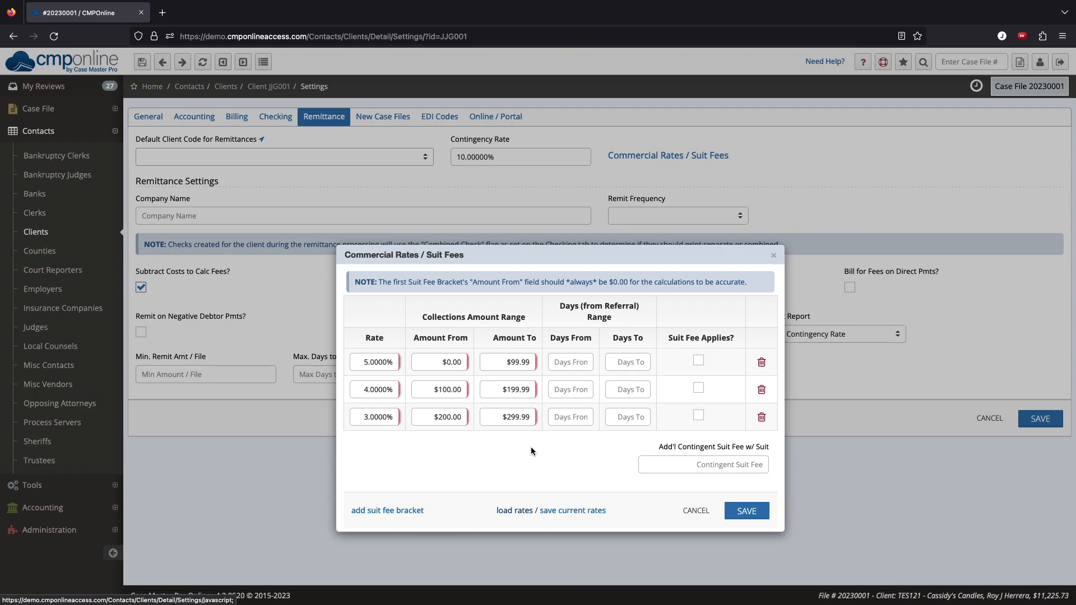
click(751, 510)
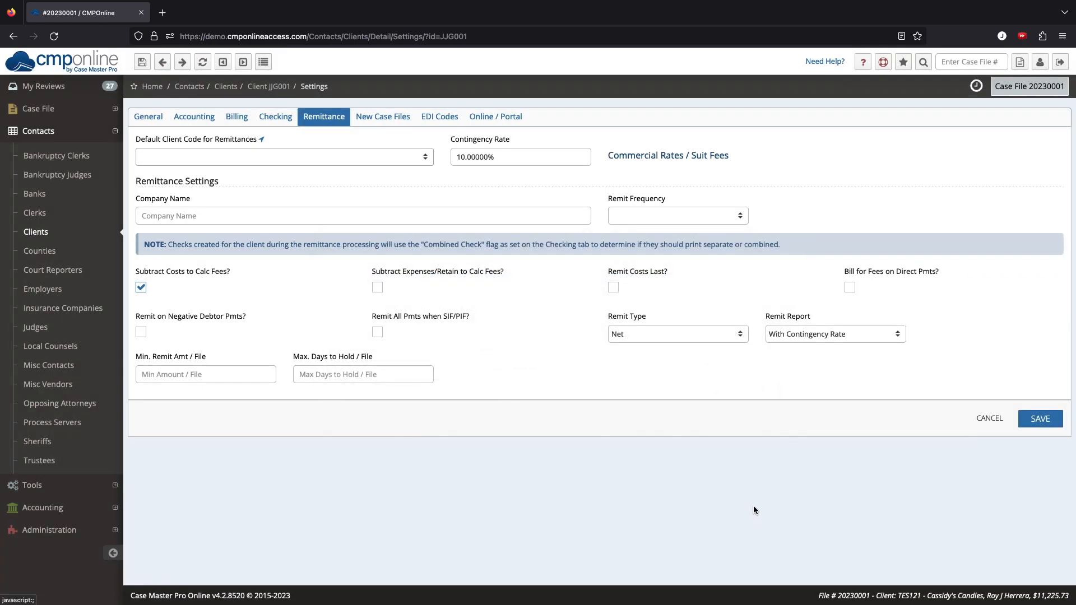
Step: On New Case Files, add and save an AR (Attorney Review) file review
click(373, 118)
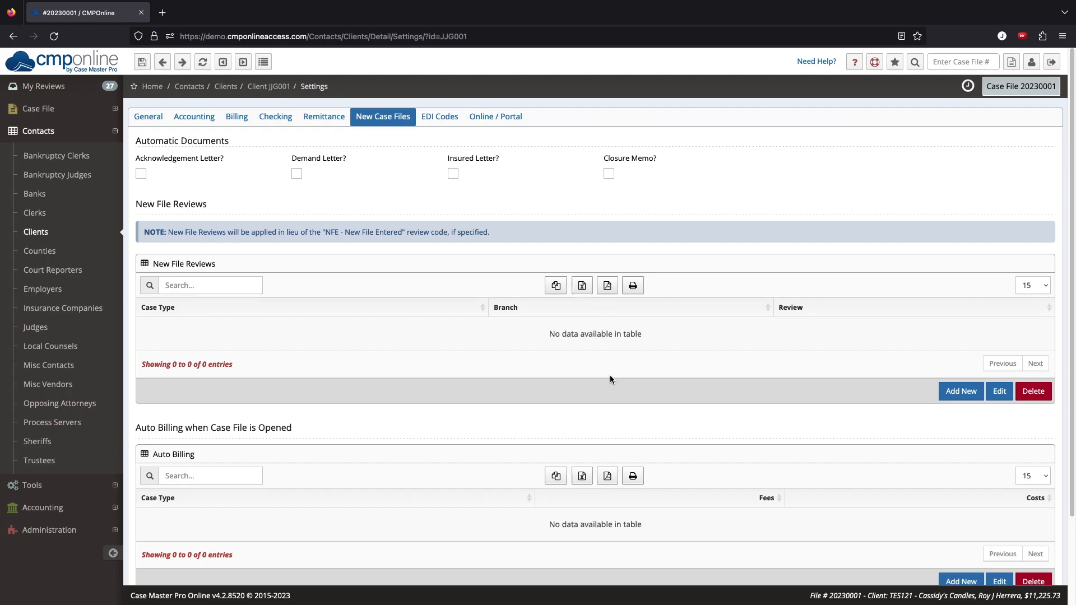
click(960, 391)
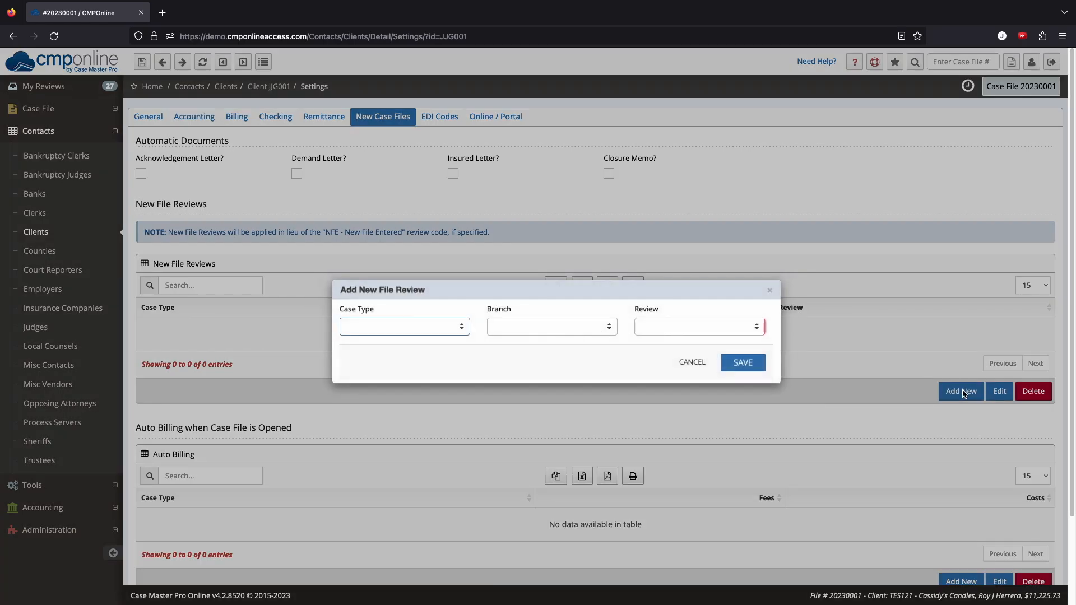
click(714, 335)
click(714, 333)
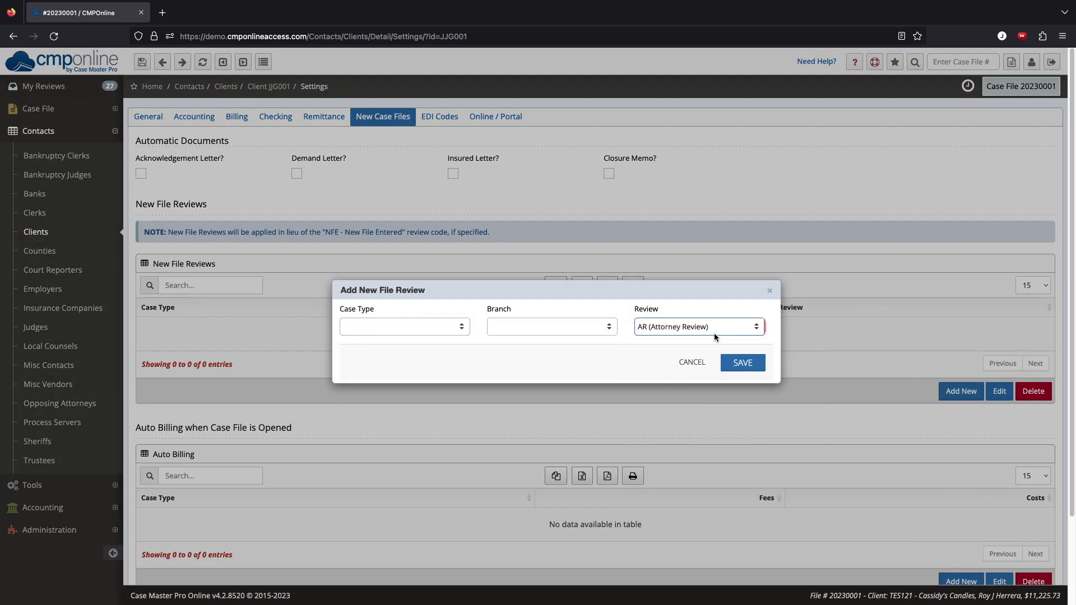
click(743, 364)
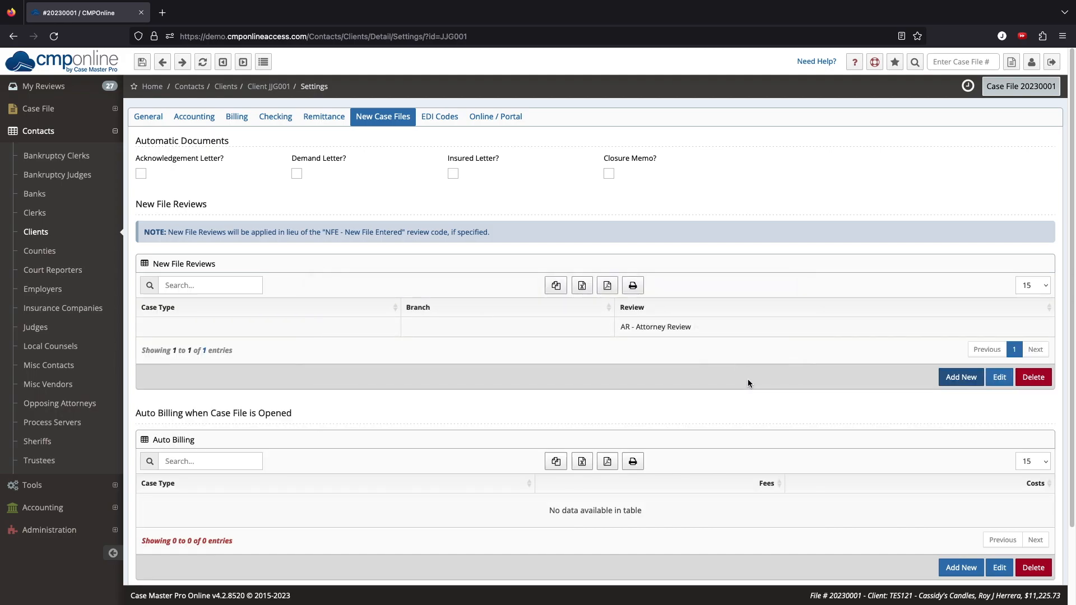
Step: Review the AR entry's case type and branch without changes, cancel, then show EDI Codes
double_click(714, 327)
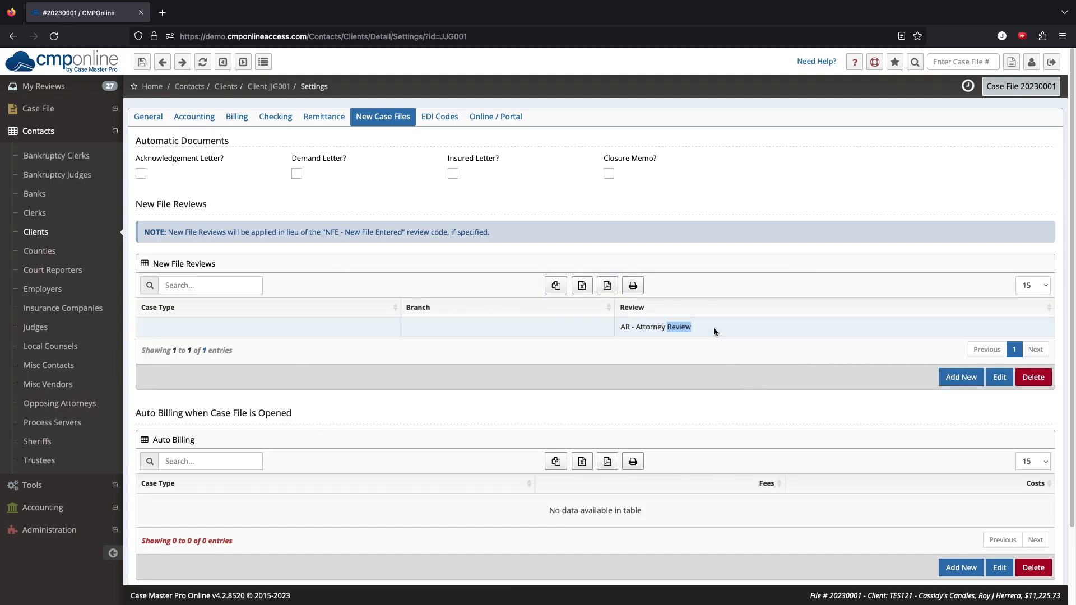
click(415, 326)
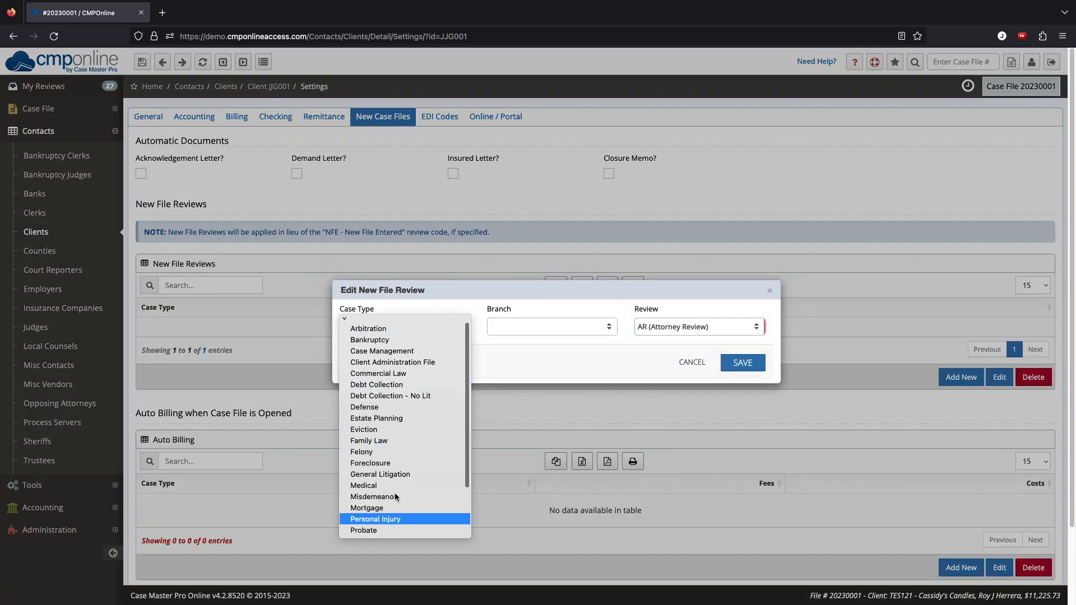
click(533, 322)
click(533, 324)
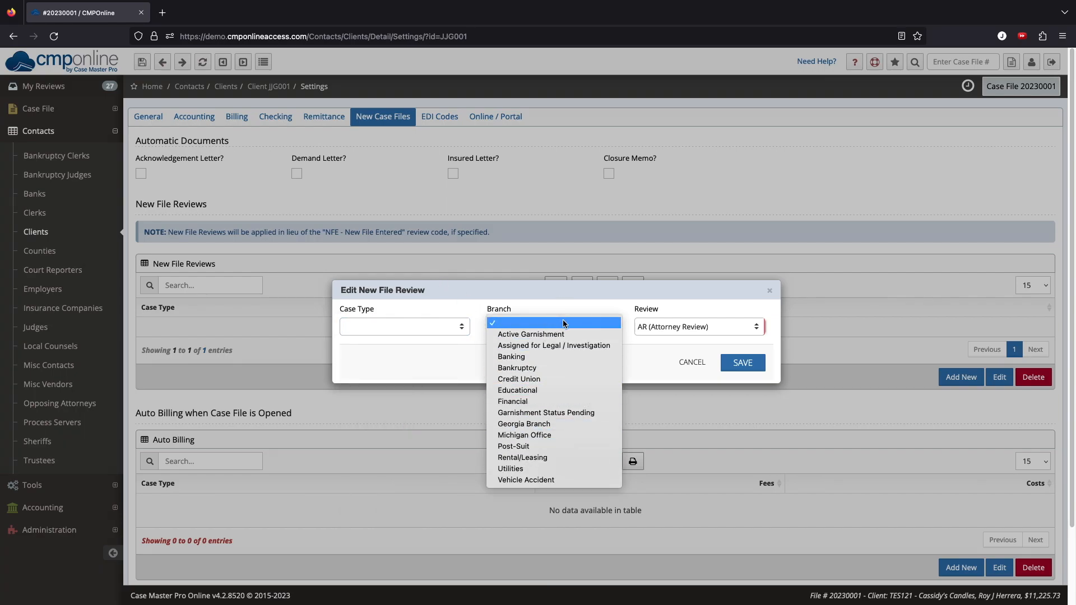
click(557, 321)
click(694, 363)
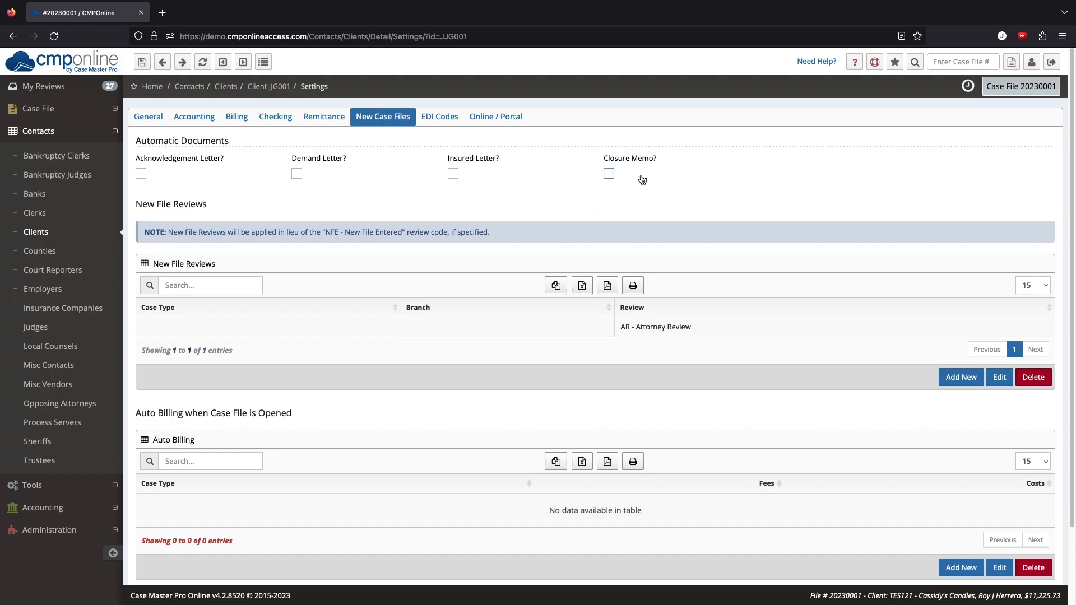
click(434, 117)
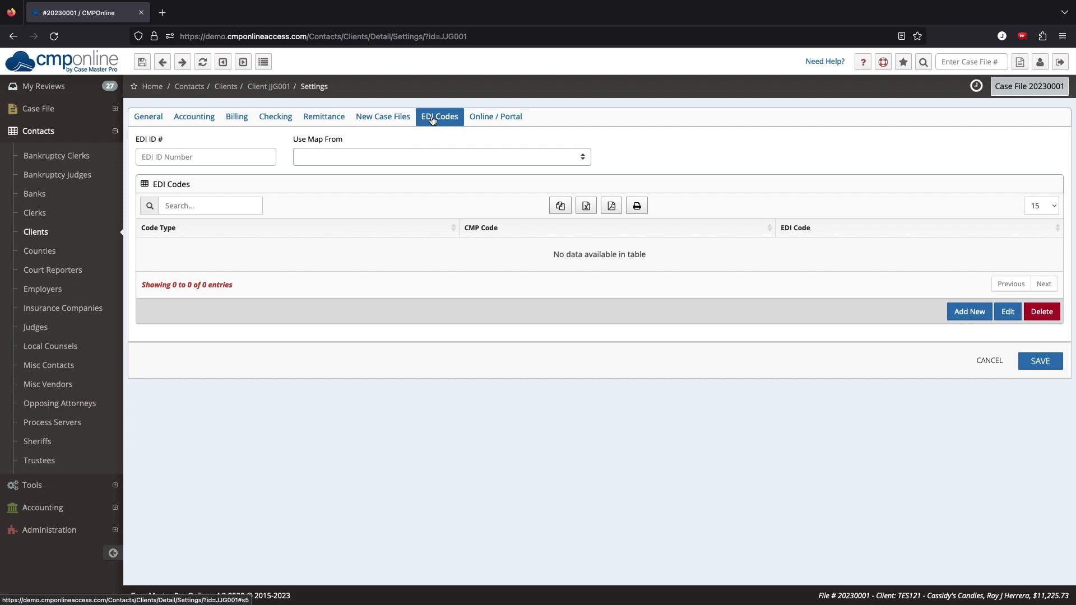
click(480, 120)
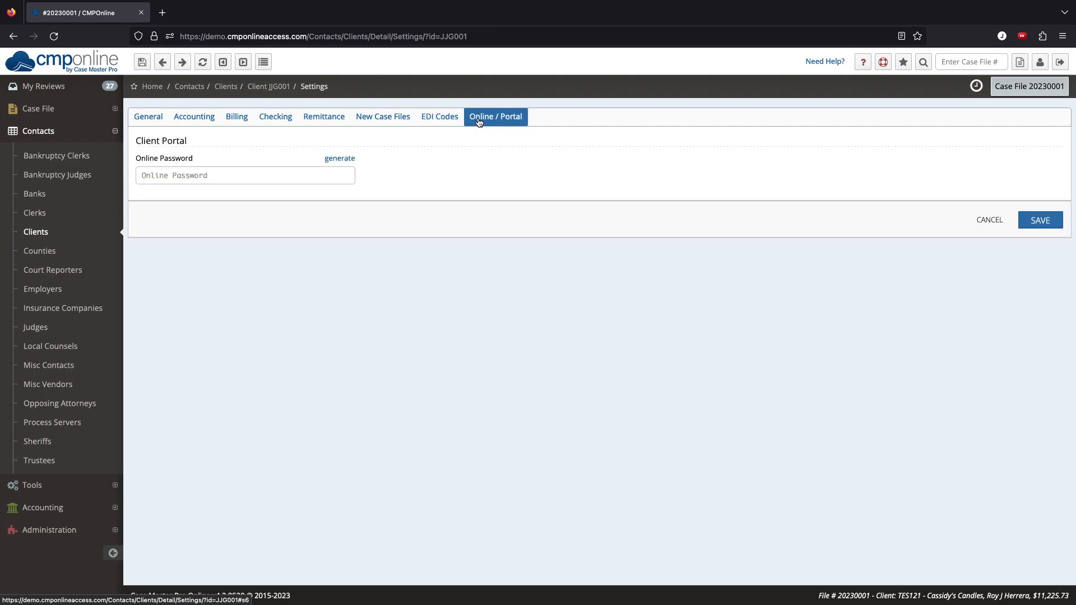